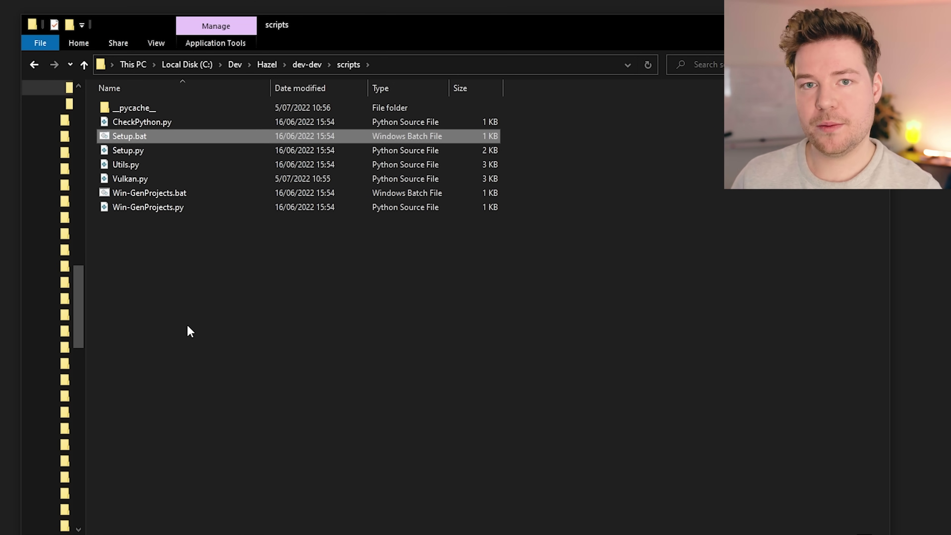
Return to the dev-dev folder and locate the Hazel.sln solution file
{"action": "left_click", "coordinate": [307, 65]}
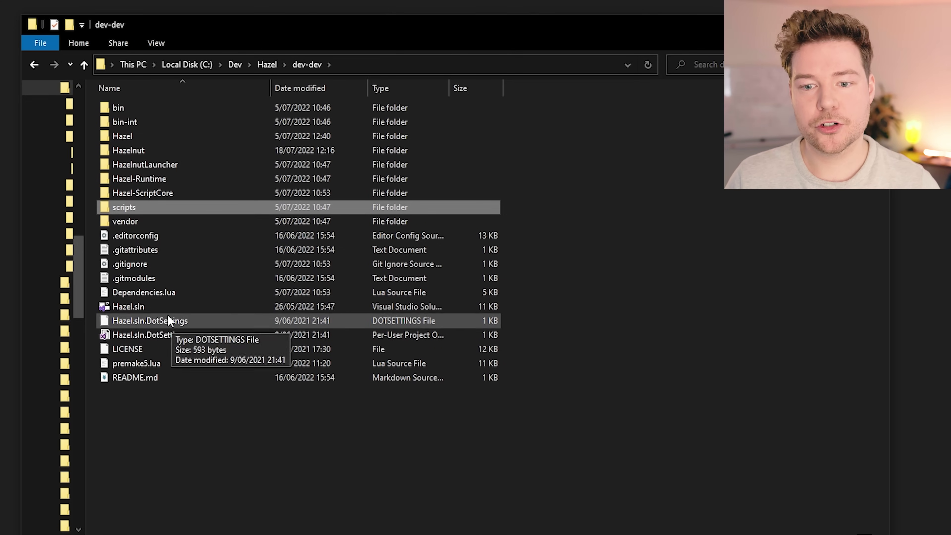
{"action": "left_click", "coordinate": [142, 306]}
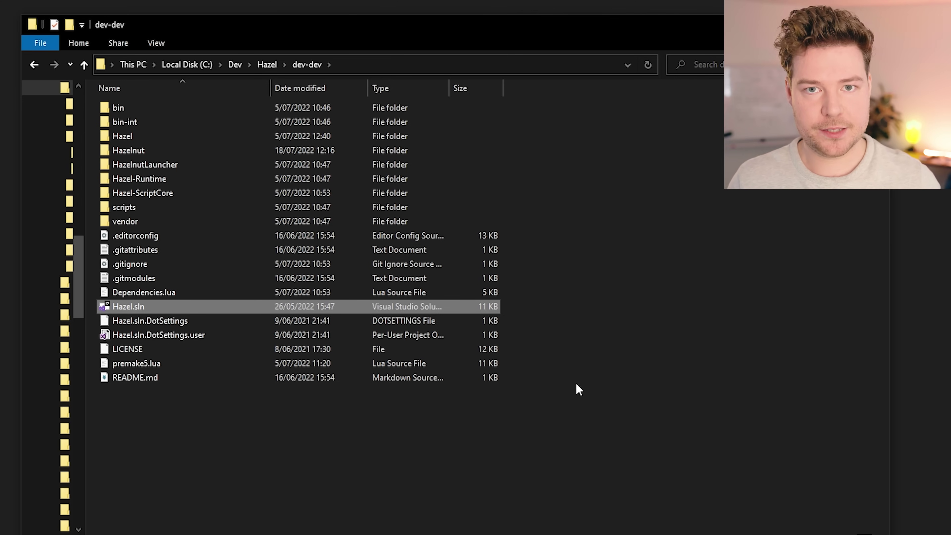
{"action": "left_click", "coordinate": [703, 419]}
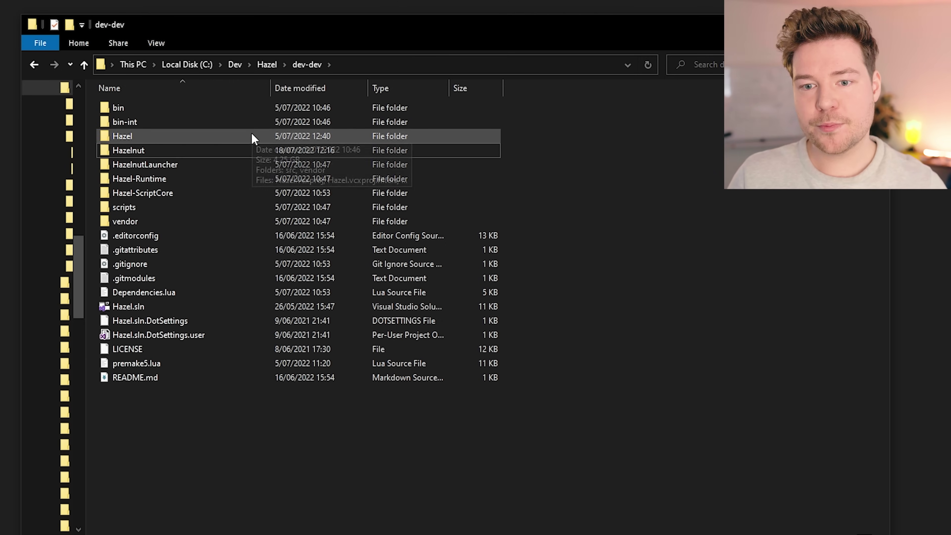
Go through the project folders in dev-dev one by one: Hazel, Hazelnut, HazelnutLauncher, Hazel-Runtime and Hazel-ScriptCore
{"action": "left_click", "coordinate": [180, 136]}
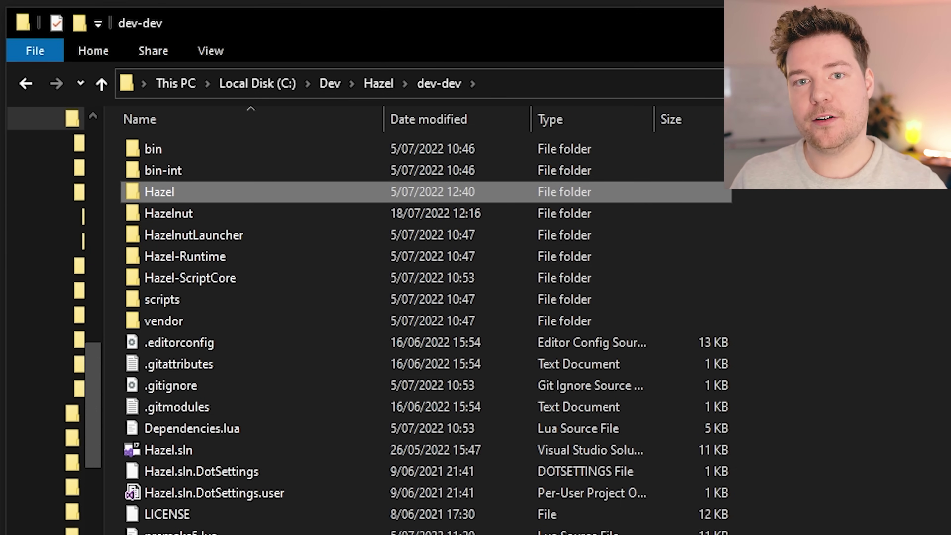
{"action": "left_click", "coordinate": [193, 214]}
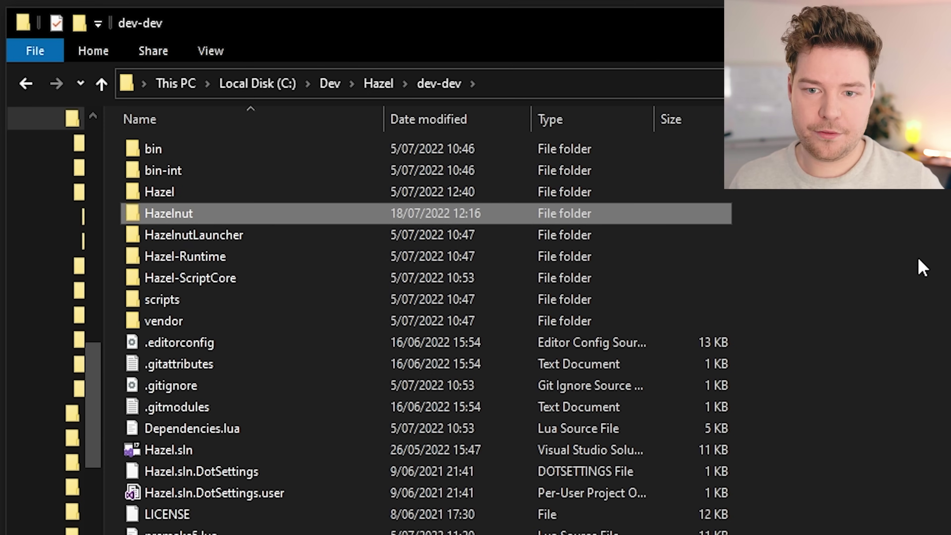
{"action": "left_click", "coordinate": [214, 236]}
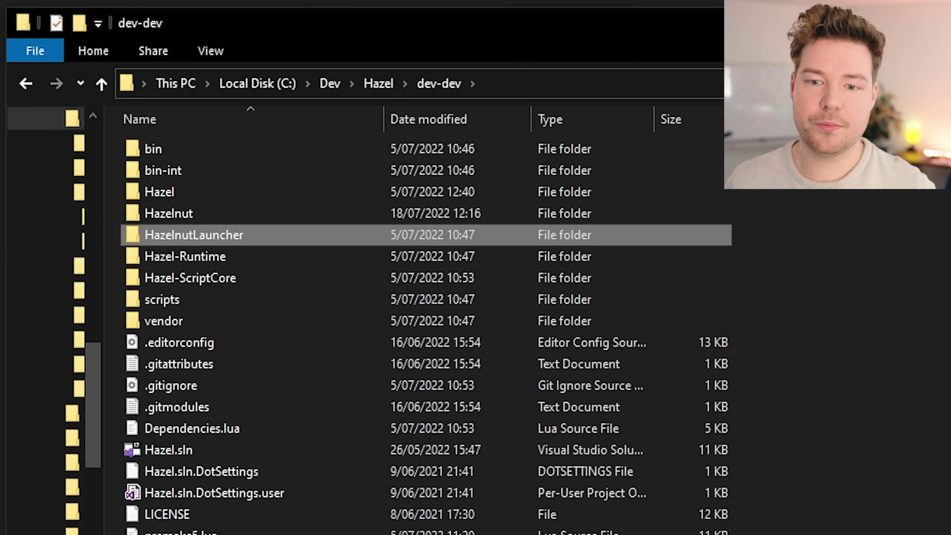
{"action": "left_click", "coordinate": [240, 262]}
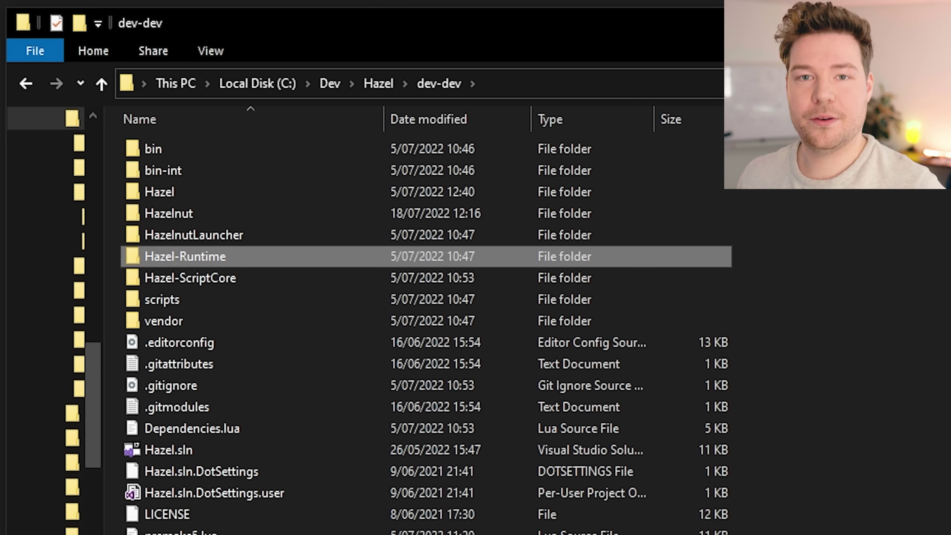
{"action": "left_click", "coordinate": [251, 282]}
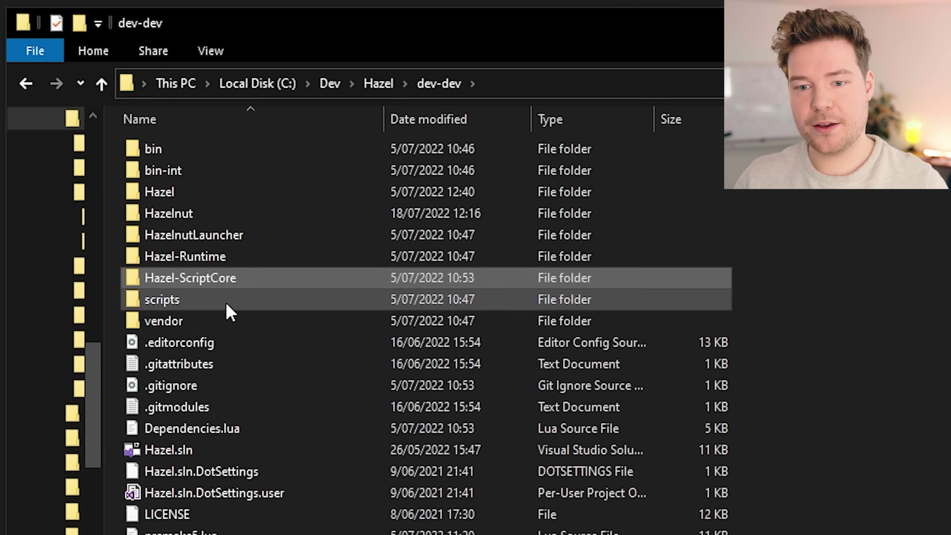
Inspect the contents of the scripts folder and return to dev-dev
{"action": "double_click", "coordinate": [225, 304]}
{"action": "left_click_drag", "start_coordinate": [626, 533], "coordinate": [135, 141]}
{"action": "left_click", "coordinate": [564, 501]}
{"action": "key", "text": "alt+Left"}
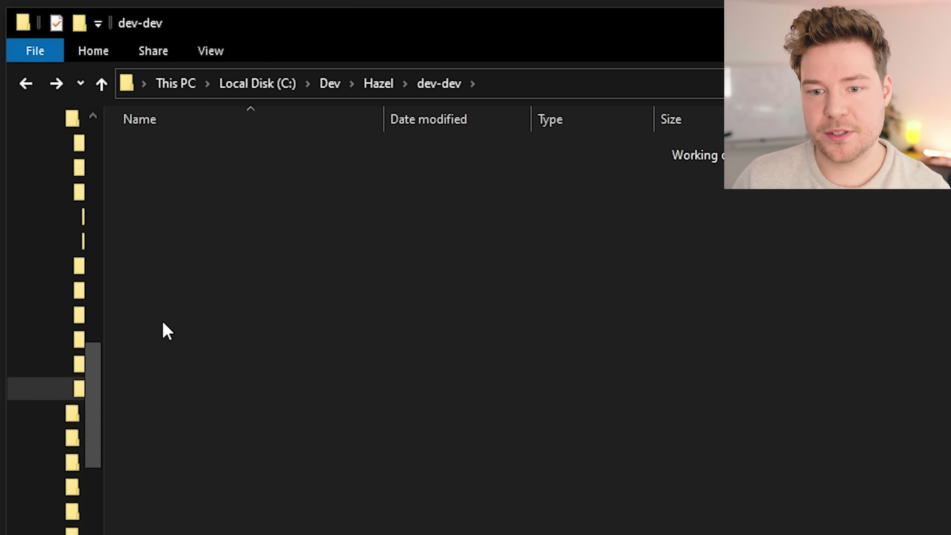
Look into the Hazel folder and the top-level vendor folder, returning to dev-dev after each
{"action": "left_click", "coordinate": [163, 328]}
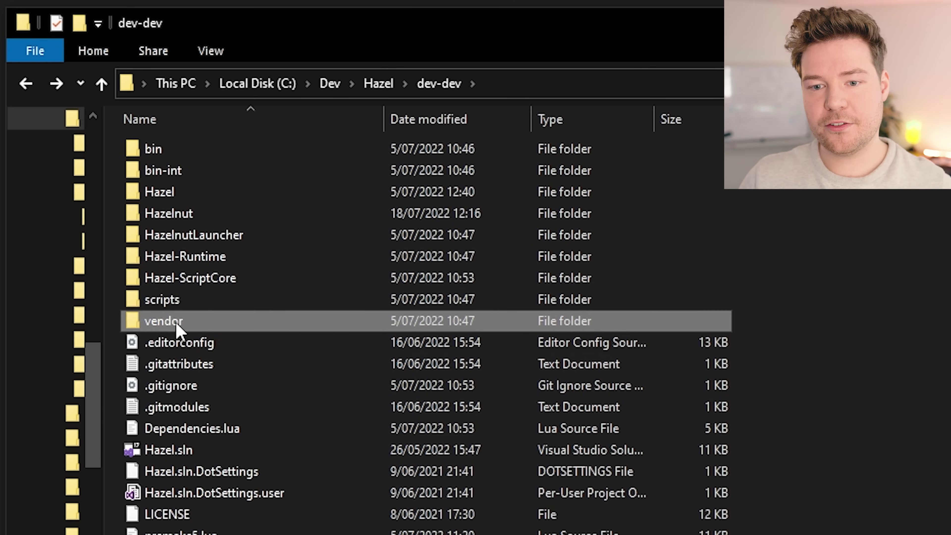
{"action": "double_click", "coordinate": [175, 193]}
{"action": "left_click", "coordinate": [165, 172]}
{"action": "key", "text": "alt+Left"}
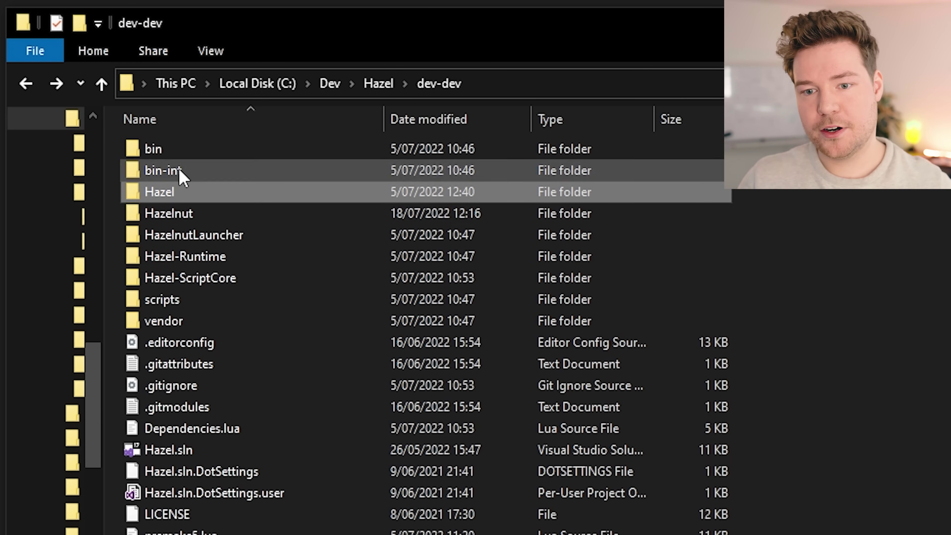
{"action": "double_click", "coordinate": [176, 319]}
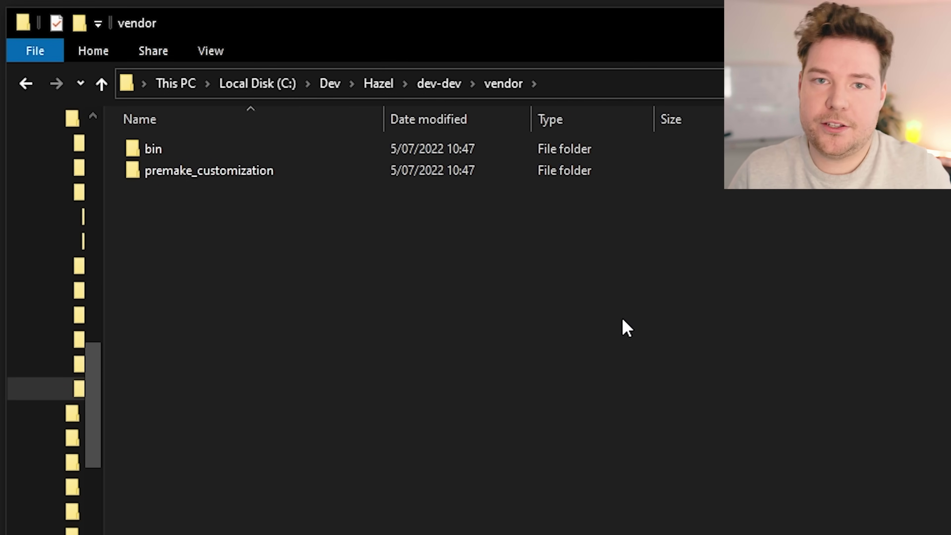
{"action": "left_click", "coordinate": [439, 83]}
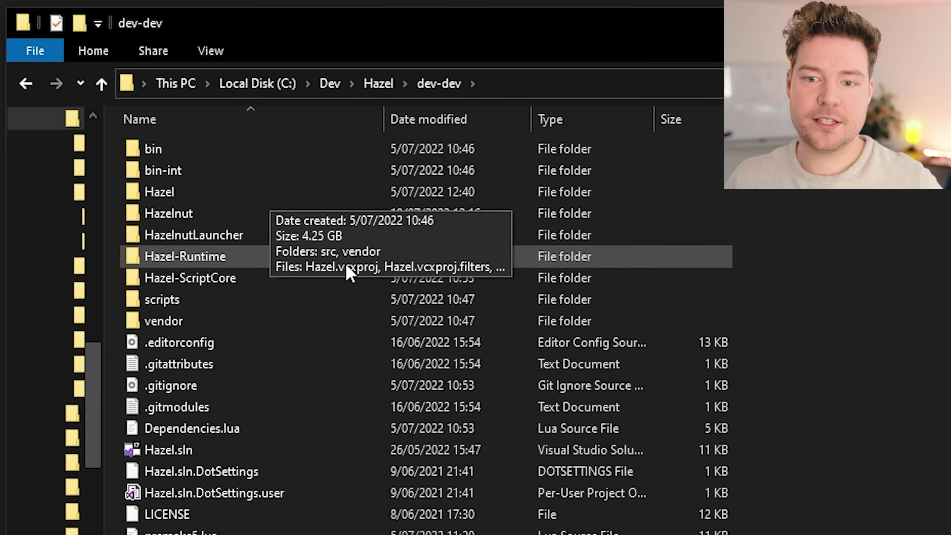
Examine the third-party libraries in the Hazel project's vendor folder and go back to the Hazel project folder
{"action": "double_click", "coordinate": [171, 196]}
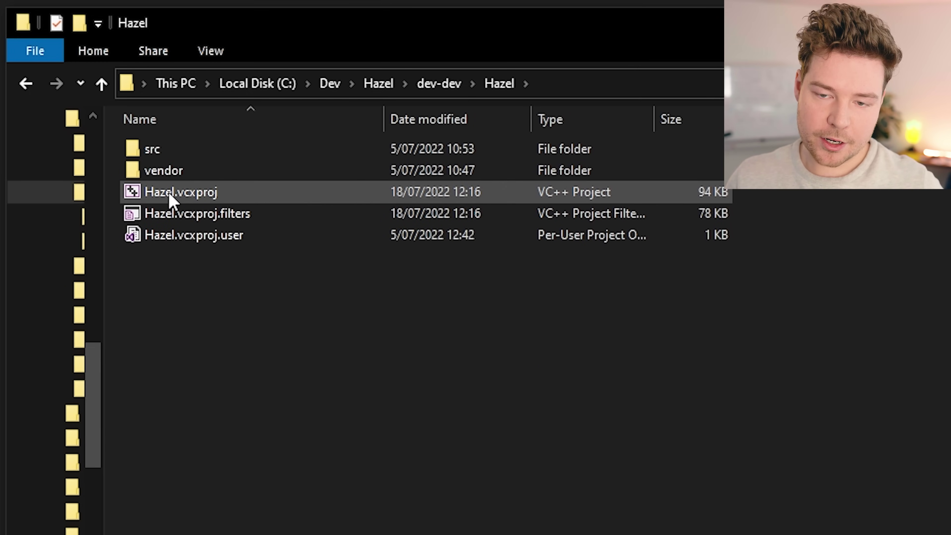
{"action": "double_click", "coordinate": [165, 173]}
{"action": "left_click_drag", "start_coordinate": [782, 489], "coordinate": [278, 116]}
{"action": "left_click", "coordinate": [711, 362]}
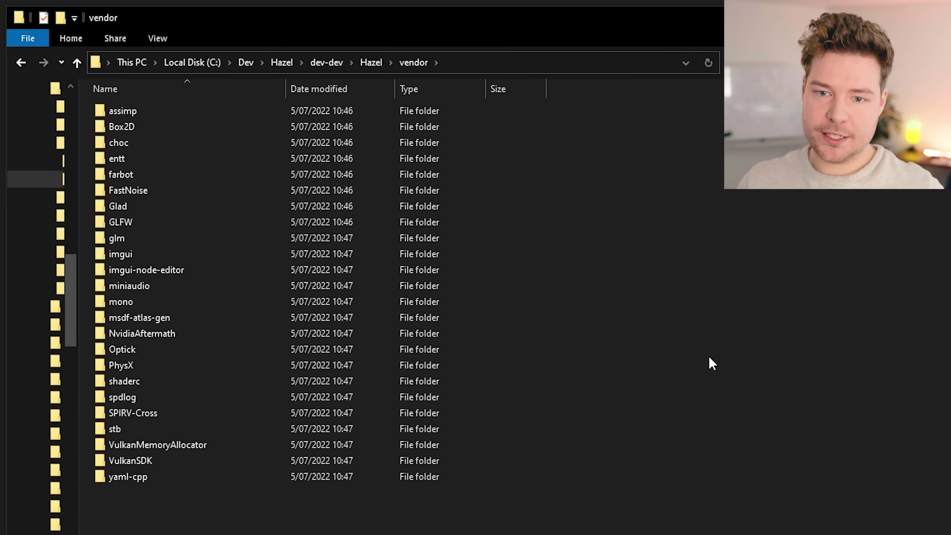
{"action": "key", "text": "BackSpace"}
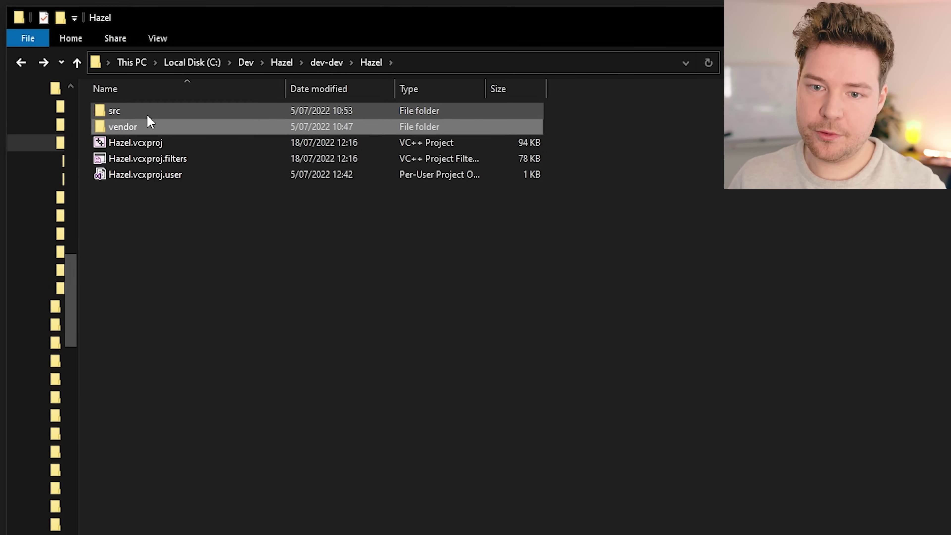
Open the Hazel project's src folder and launch cmd.exe from that location
{"action": "double_click", "coordinate": [149, 111]}
{"action": "key", "text": "alt+d"}
{"action": "type", "text": "cmd.exe"}
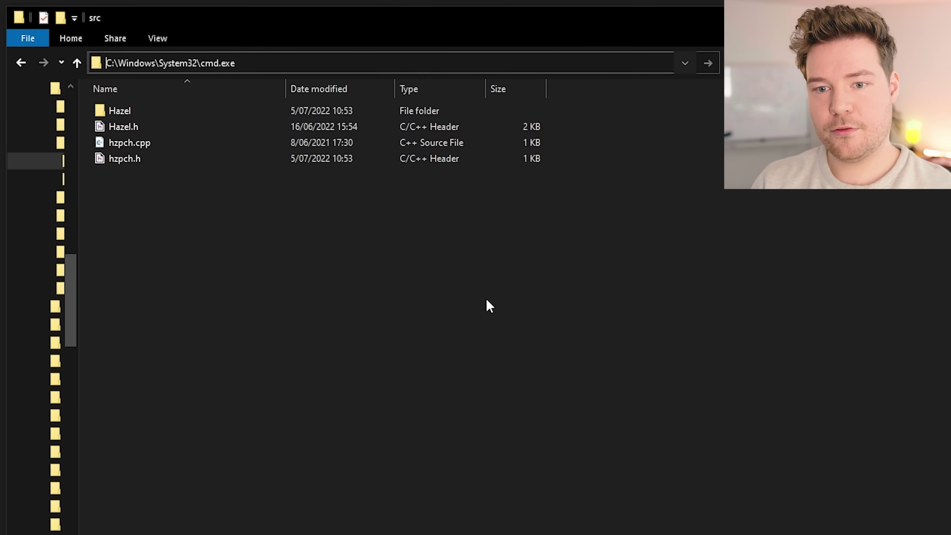
{"action": "key", "text": "Return"}
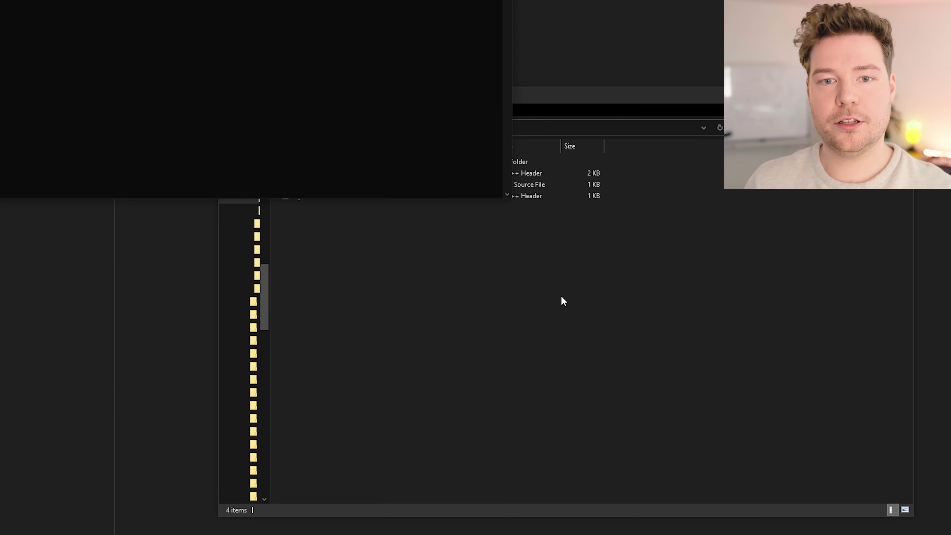
Count the lines of code in the src folder by running "cloc ." in the command prompt
{"action": "scroll", "coordinate": [399, 106], "scroll_direction": "up", "scroll_amount": 5}
{"action": "type", "text": "cloc"}
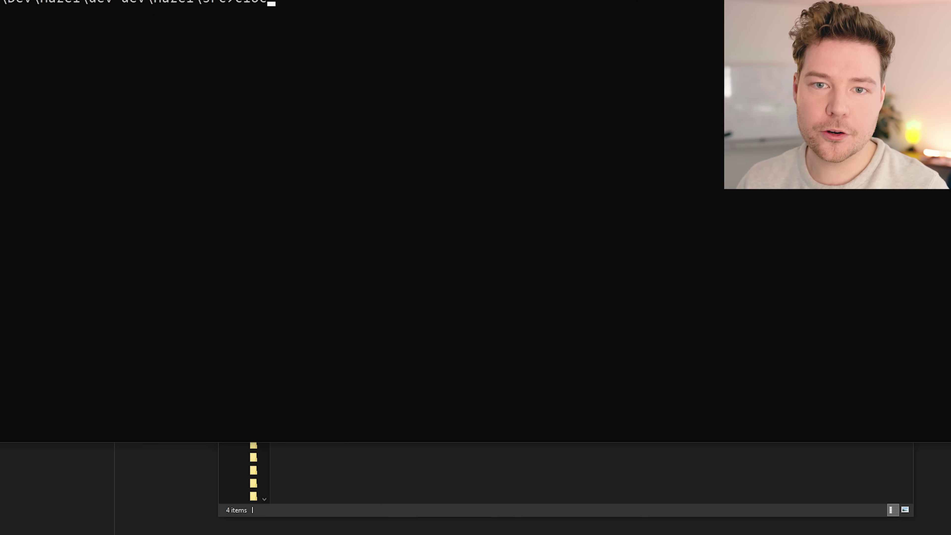
{"action": "left_click_drag", "start_coordinate": [950, 502], "coordinate": [827, 435]}
{"action": "left_click_drag", "start_coordinate": [331, 3], "coordinate": [336, 75]}
{"action": "scroll", "coordinate": [458, 196], "scroll_direction": "up", "scroll_amount": 2}
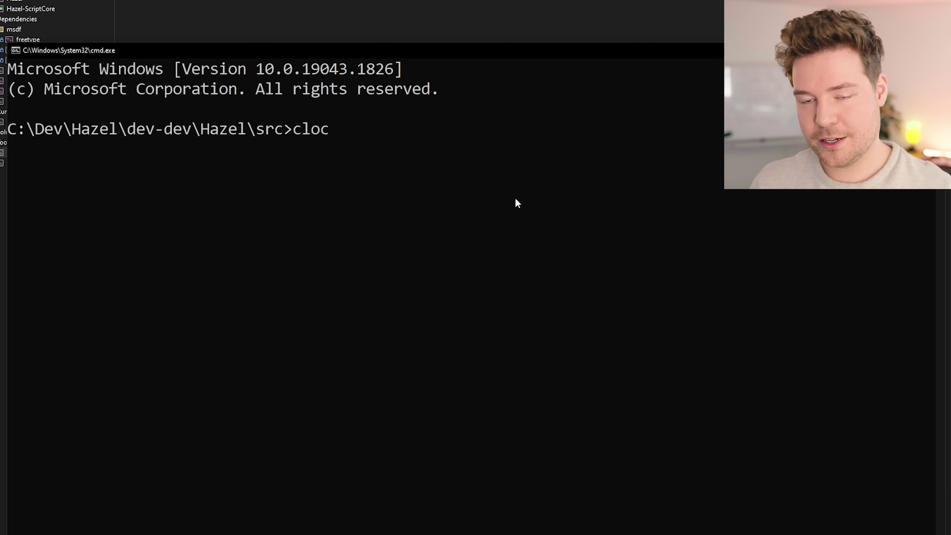
{"action": "type", "text": "."}
{"action": "key", "text": "Return"}
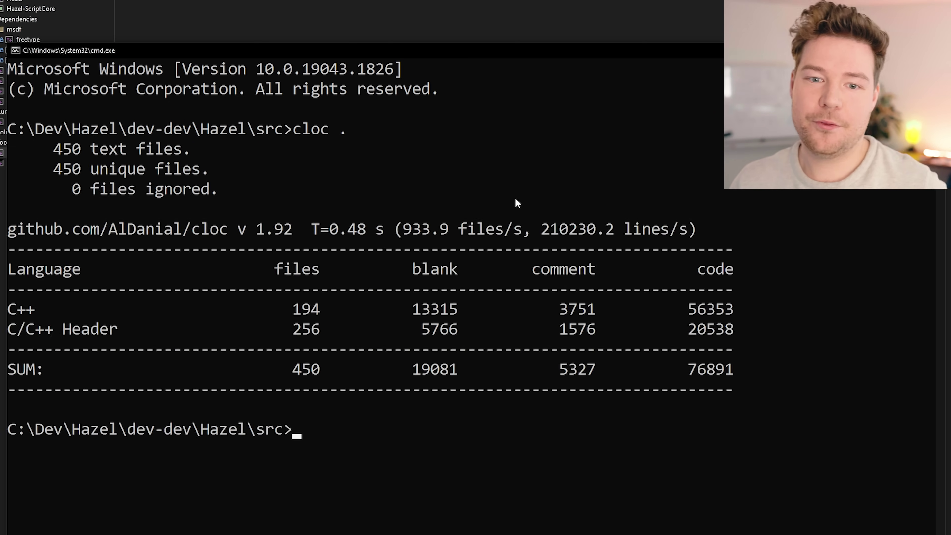
Examine the code line counts for C++, C/C++ headers and their sum in the cloc report
{"action": "left_click_drag", "start_coordinate": [149, 54], "coordinate": [164, 0]}
{"action": "left_click_drag", "start_coordinate": [702, 312], "coordinate": [743, 320]}
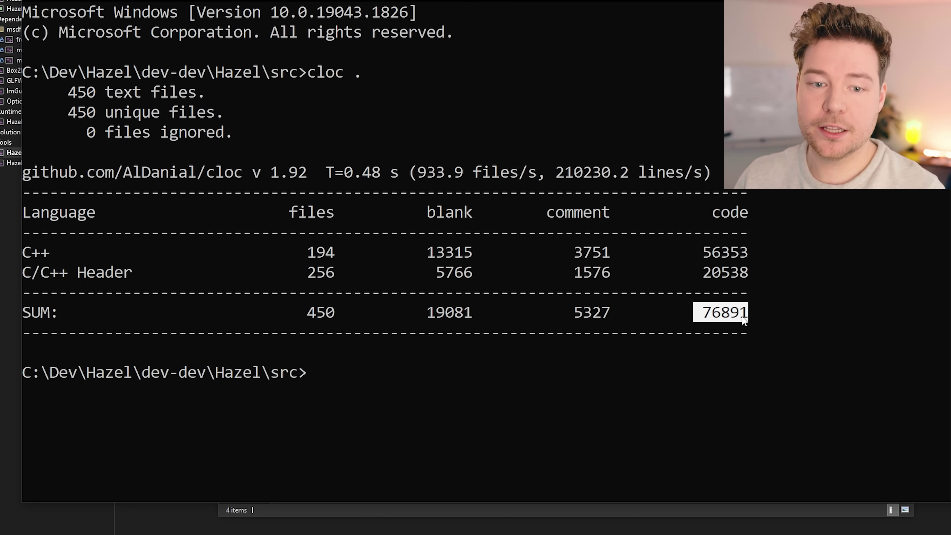
{"action": "left_click_drag", "start_coordinate": [23, 243], "coordinate": [747, 279]}
{"action": "left_click", "coordinate": [743, 272]}
{"action": "left_click_drag", "start_coordinate": [693, 204], "coordinate": [746, 321]}
Switch back to File Explorer, go up to dev-dev and review the Hazelnut, Hazel-Runtime and Hazel-ScriptCore folders
{"action": "left_click", "coordinate": [531, 513]}
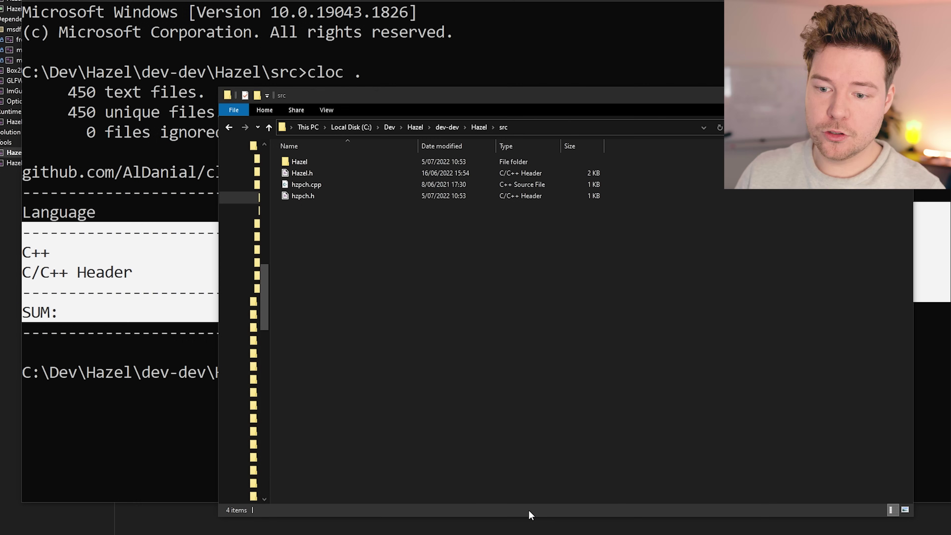
{"action": "left_click", "coordinate": [449, 127]}
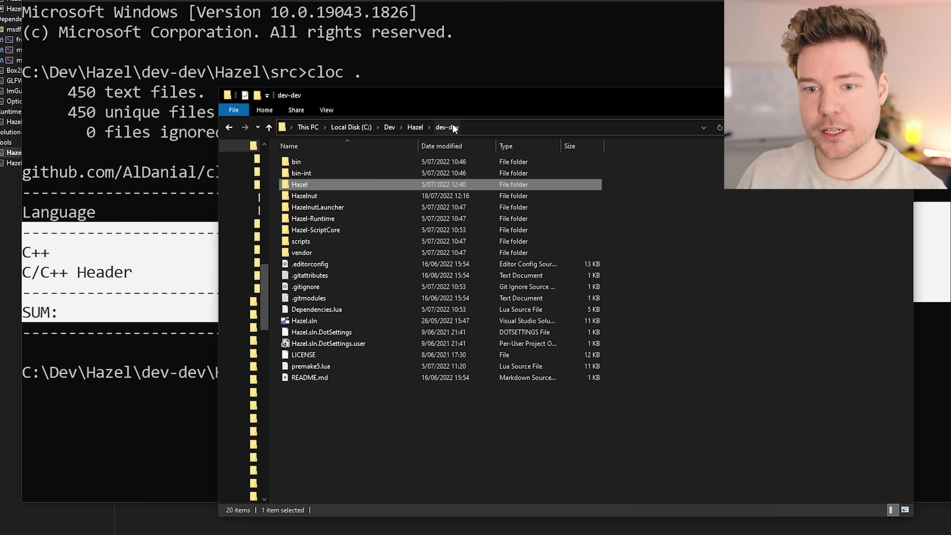
{"action": "left_click", "coordinate": [317, 195]}
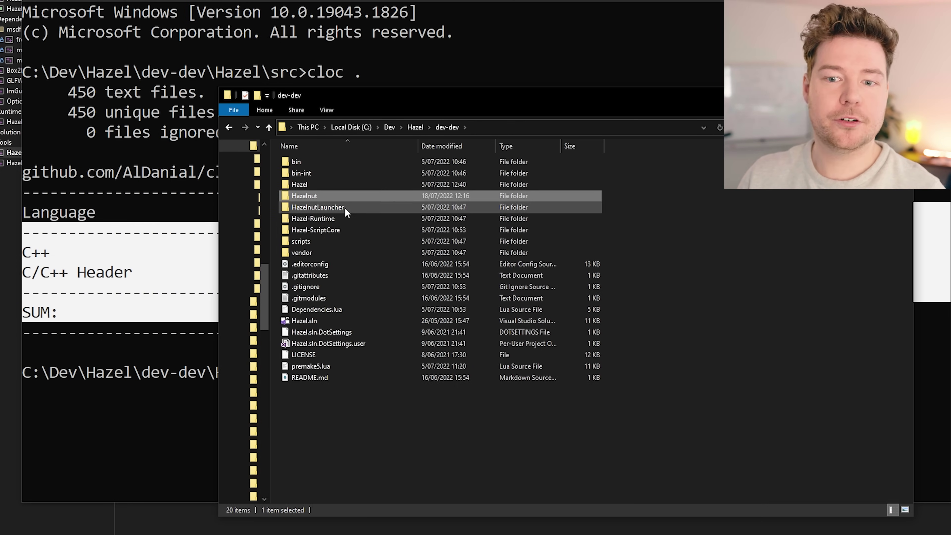
{"action": "left_click", "coordinate": [343, 219]}
{"action": "left_click", "coordinate": [344, 228]}
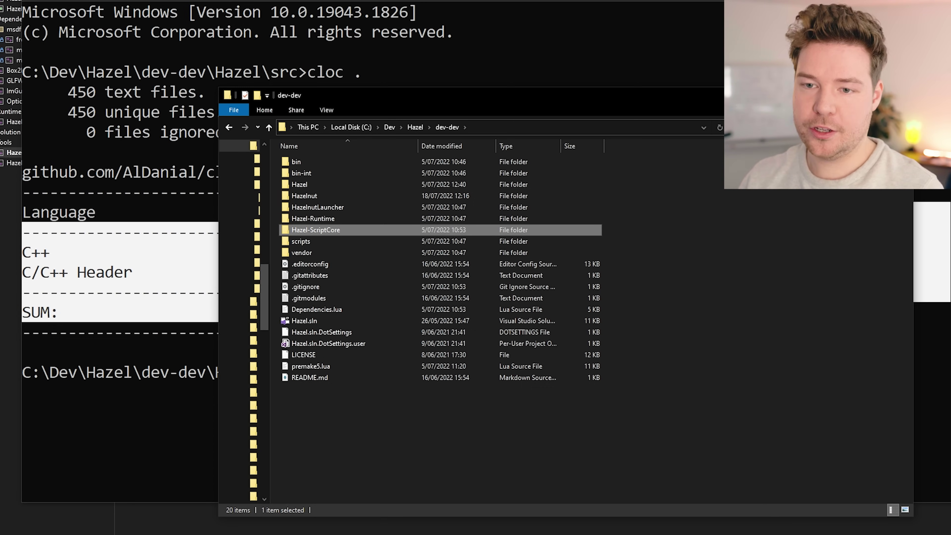
Return to the command prompt and check the total lines of code in the cloc report again
{"action": "left_click", "coordinate": [675, 64]}
{"action": "left_click", "coordinate": [728, 298]}
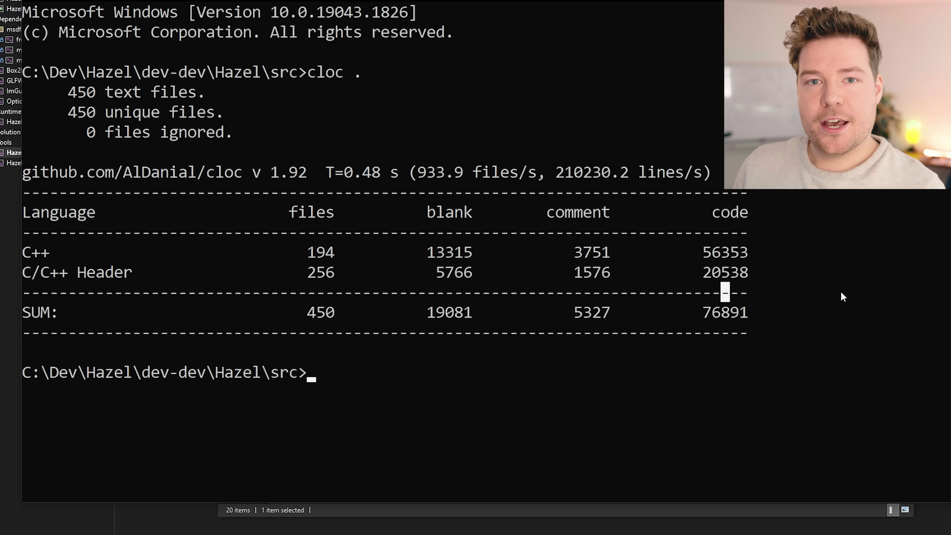
{"action": "left_click_drag", "start_coordinate": [698, 312], "coordinate": [753, 313]}
{"action": "left_click", "coordinate": [752, 313]}
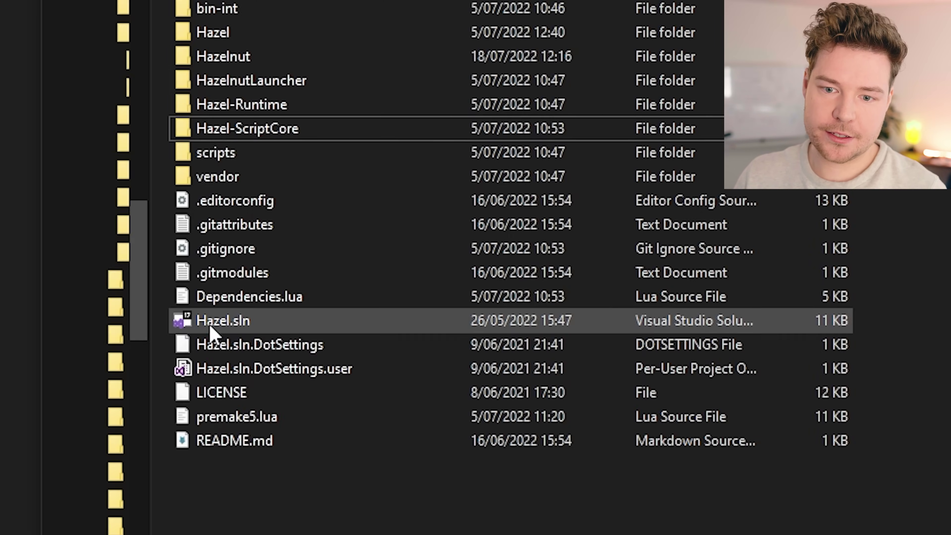
Open Hazel.sln from dev-dev in Visual Studio and expand the Hazelnut project in the solution tree
{"action": "double_click", "coordinate": [225, 320]}
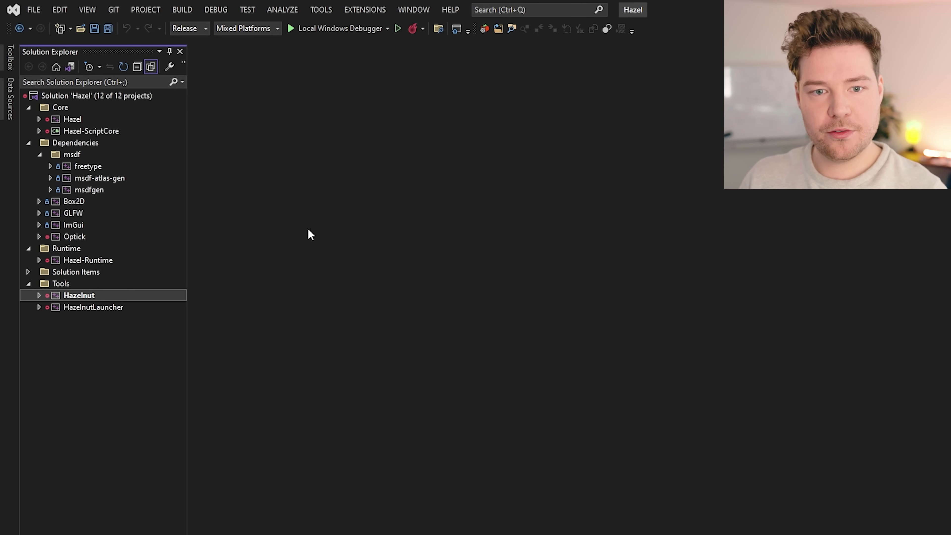
{"action": "left_click", "coordinate": [39, 295]}
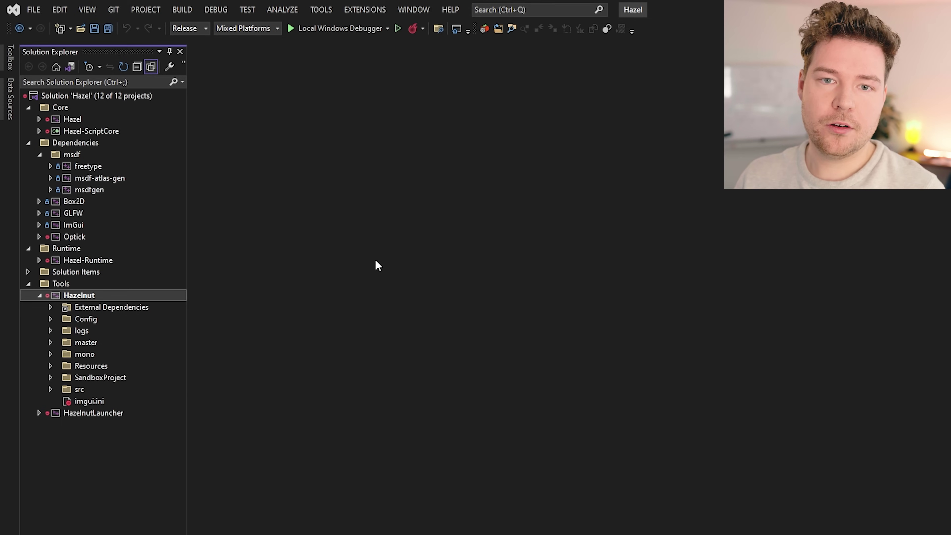
Check the available build configurations, keep Release, and run Hazelnut with the Local Windows Debugger
{"action": "left_click", "coordinate": [199, 31]}
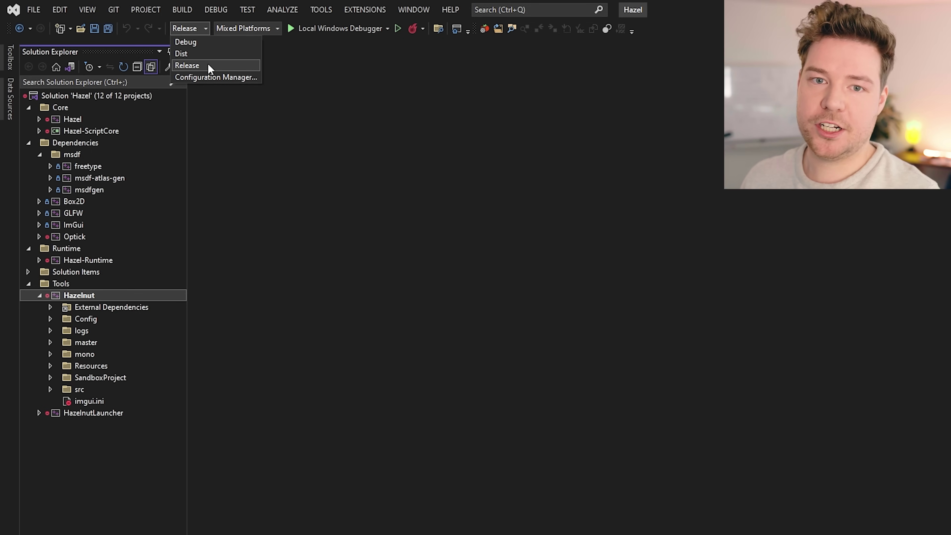
{"action": "left_click", "coordinate": [523, 255]}
{"action": "left_click", "coordinate": [313, 32]}
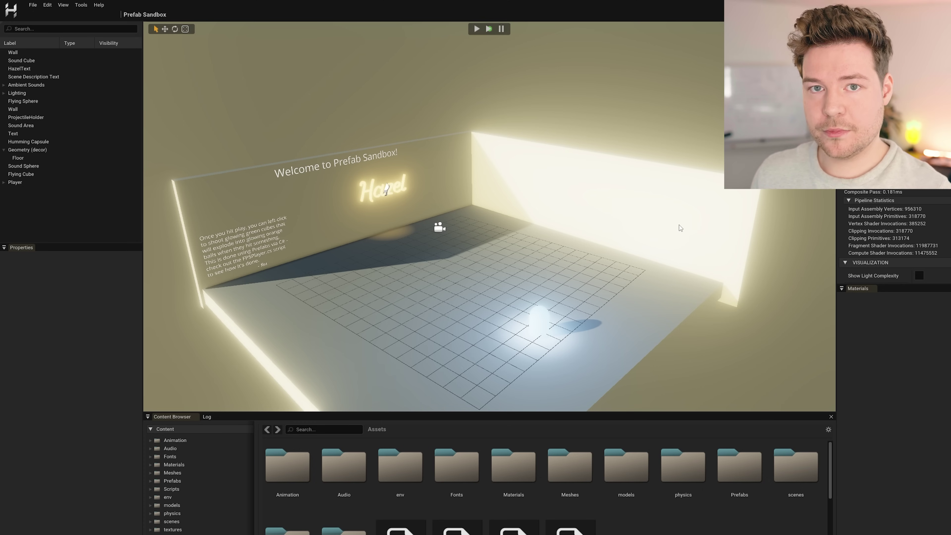
Shrink the Hazelnut editor window to view Visual Studio behind it, and maximize the editor again
{"action": "left_click_drag", "start_coordinate": [292, 3], "coordinate": [487, 102]}
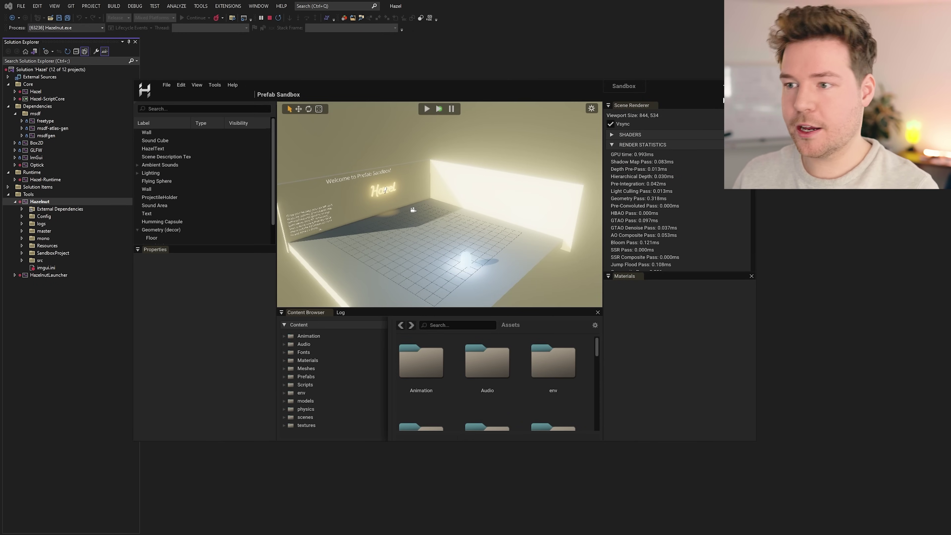
{"action": "left_click_drag", "start_coordinate": [518, 89], "coordinate": [499, 82]}
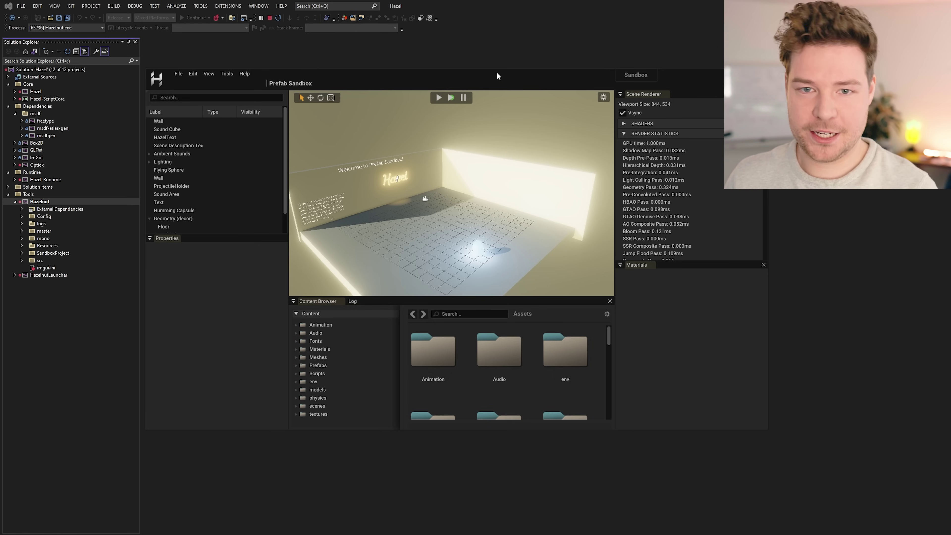
{"action": "left_click_drag", "start_coordinate": [432, 72], "coordinate": [361, 35]}
{"action": "double_click", "coordinate": [360, 34]}
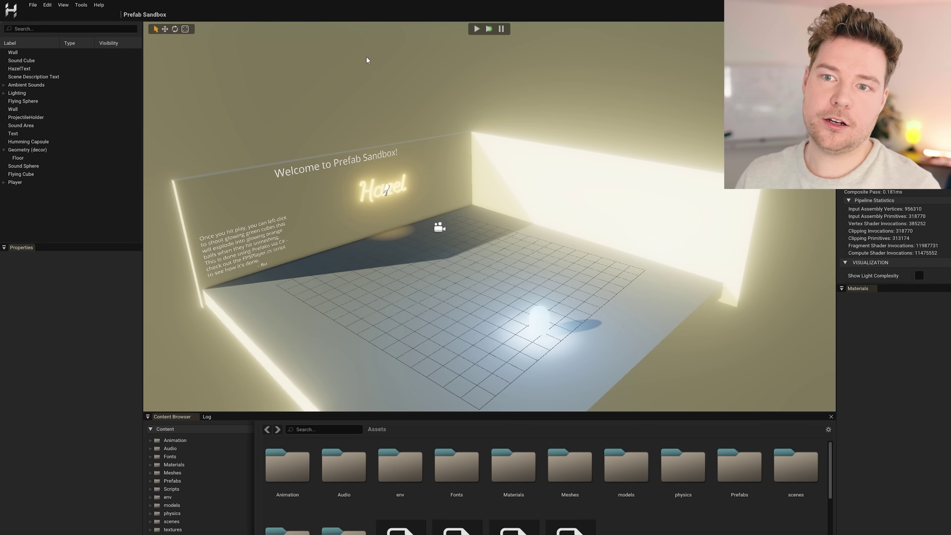
Look through the Assets folder, and select the wall behind the Hazel text and several hierarchy entities to inspect their properties
{"action": "scroll", "coordinate": [617, 483], "scroll_direction": "down", "scroll_amount": 3}
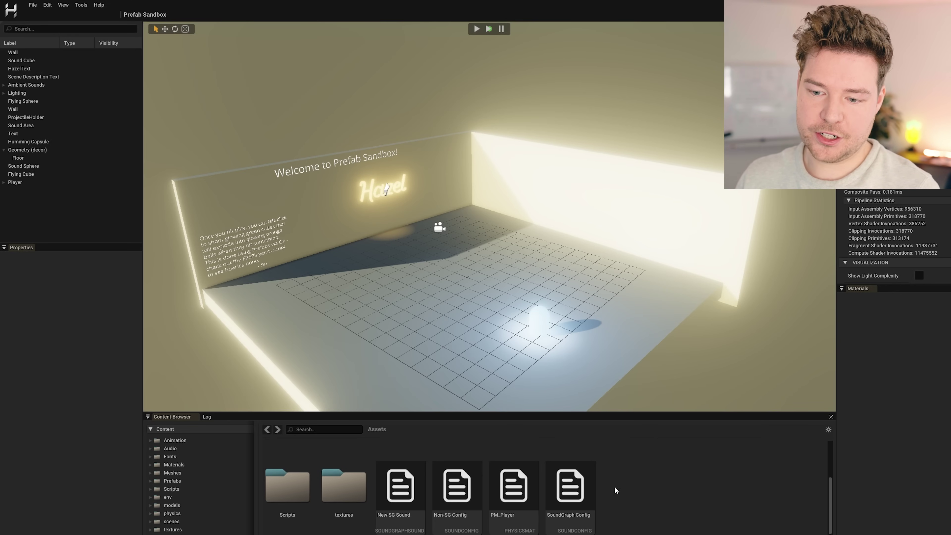
{"action": "scroll", "coordinate": [522, 489], "scroll_direction": "up", "scroll_amount": 3}
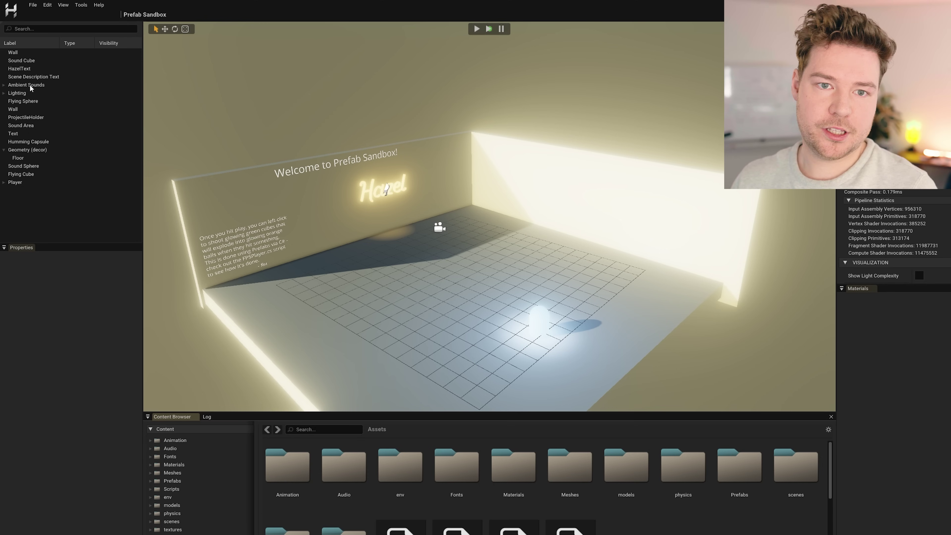
{"action": "left_click", "coordinate": [265, 193]}
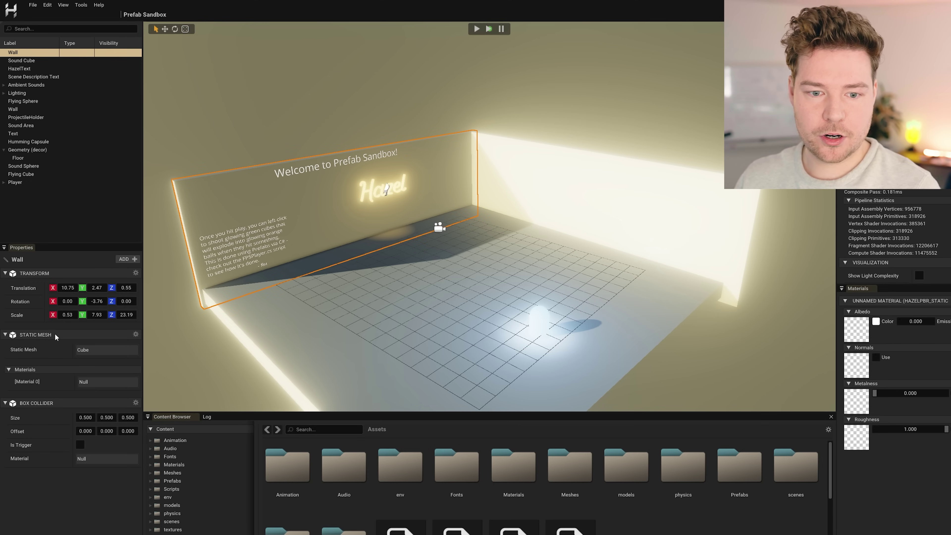
{"action": "left_click", "coordinate": [21, 102]}
{"action": "left_click", "coordinate": [24, 94]}
{"action": "left_click", "coordinate": [23, 109]}
{"action": "left_click", "coordinate": [24, 126]}
Select the floor, the bright wall, the Hazel text and the Humming Capsule in the viewport to inspect their components
{"action": "left_click", "coordinate": [425, 271]}
{"action": "left_click", "coordinate": [537, 200]}
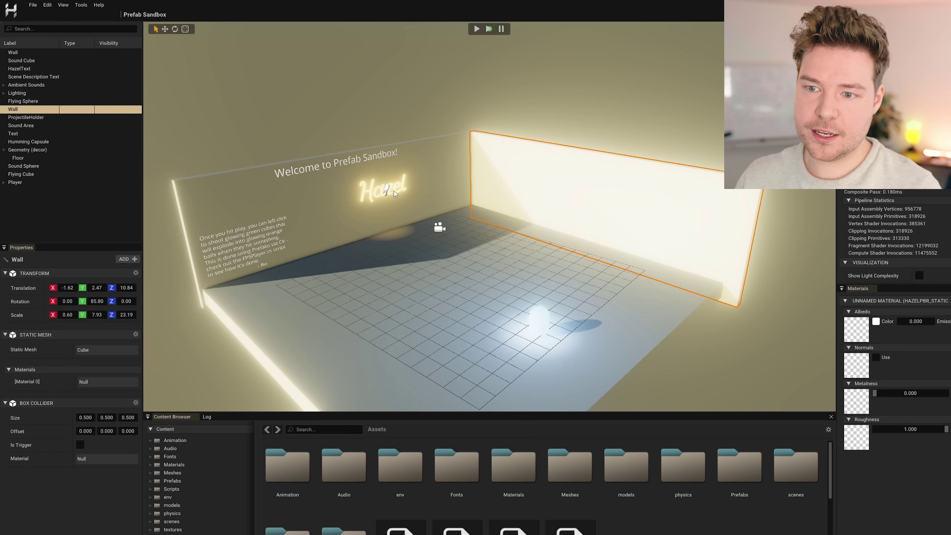
{"action": "left_click", "coordinate": [394, 193]}
{"action": "left_click", "coordinate": [500, 290]}
{"action": "left_click", "coordinate": [542, 328]}
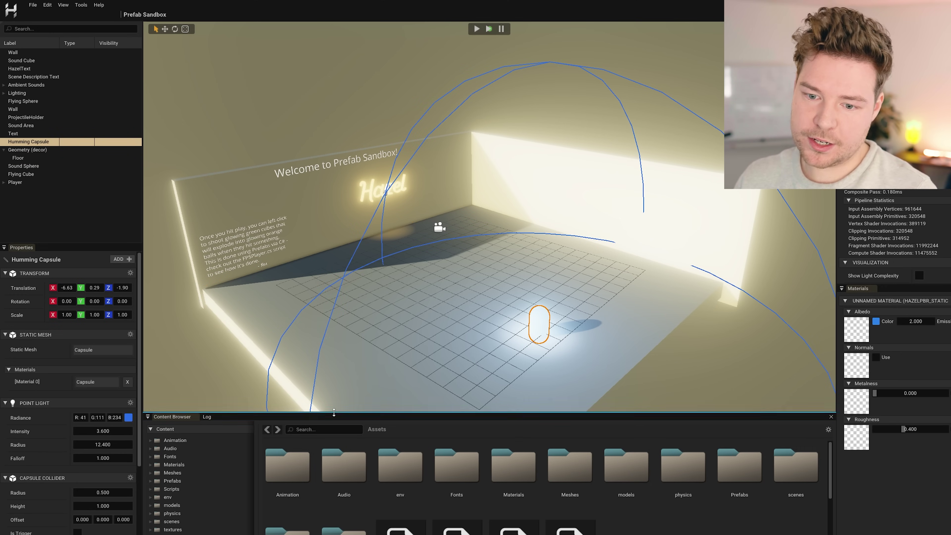
Enlarge the Content Browser, view the assets in the Materials folder, and return to the Assets folder
{"action": "left_click_drag", "start_coordinate": [334, 412], "coordinate": [333, 343]}
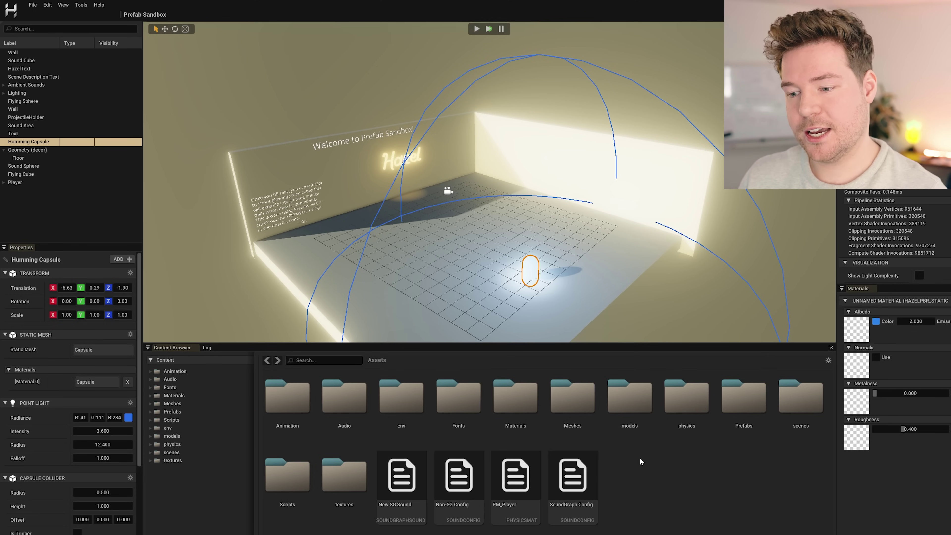
{"action": "double_click", "coordinate": [516, 397]}
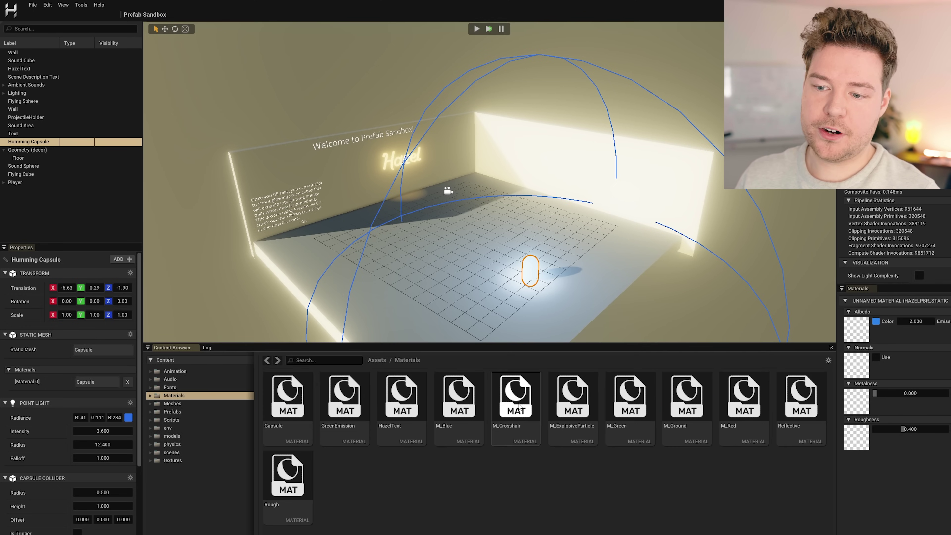
{"action": "left_click", "coordinate": [267, 360]}
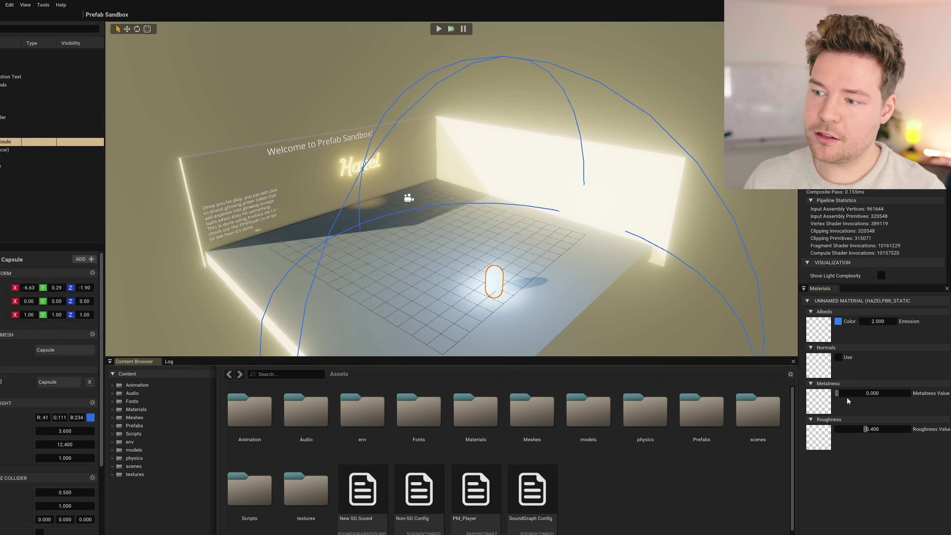
Review the Scene Renderer options, toggling Ground-Truth Ambient Occlusion off and on, and examine the render statistics and shaders
{"action": "left_click_drag", "start_coordinate": [948, 56], "coordinate": [929, 98]}
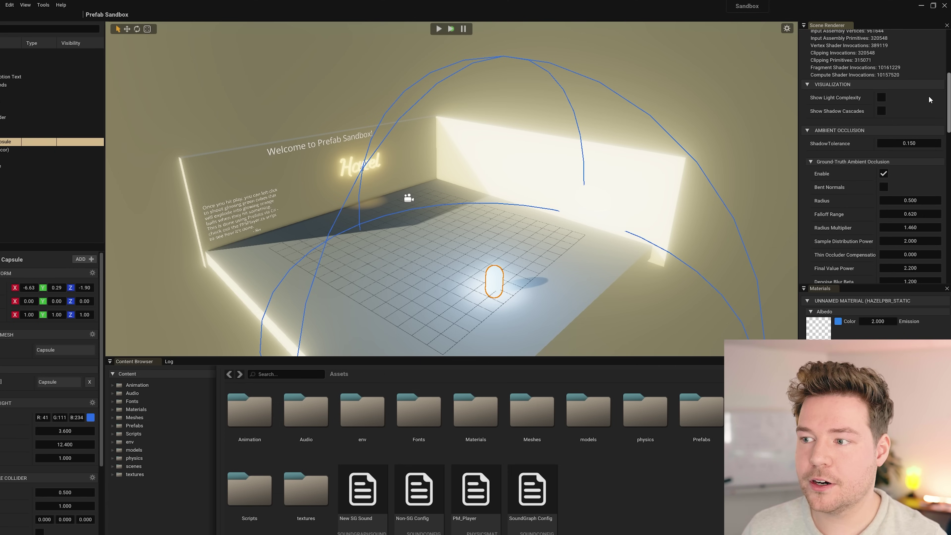
{"action": "left_click", "coordinate": [883, 173]}
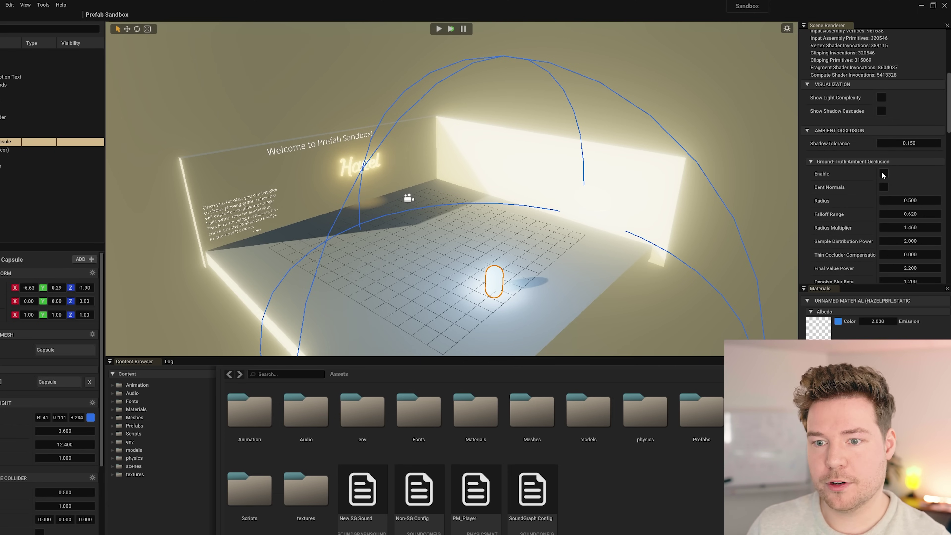
{"action": "scroll", "coordinate": [833, 186], "scroll_direction": "up", "scroll_amount": 3}
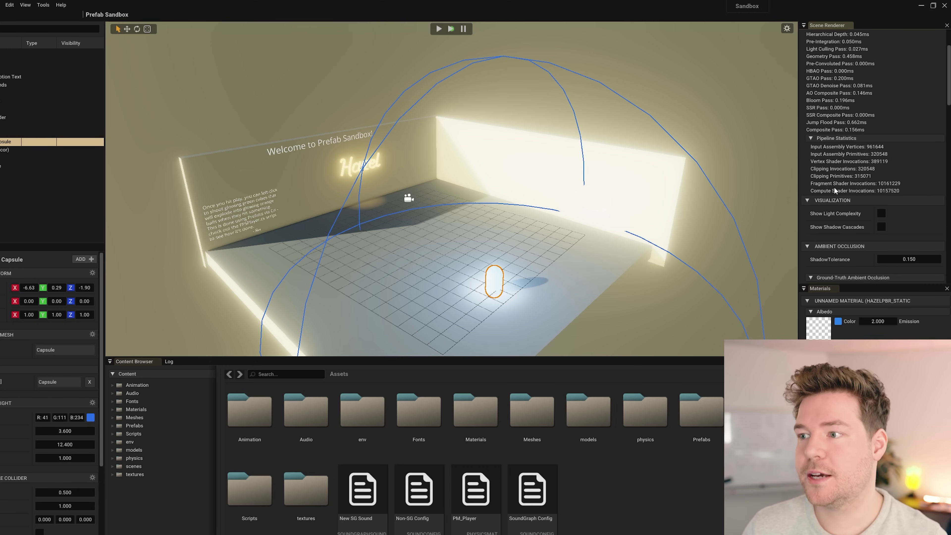
{"action": "scroll", "coordinate": [838, 195], "scroll_direction": "up", "scroll_amount": 2}
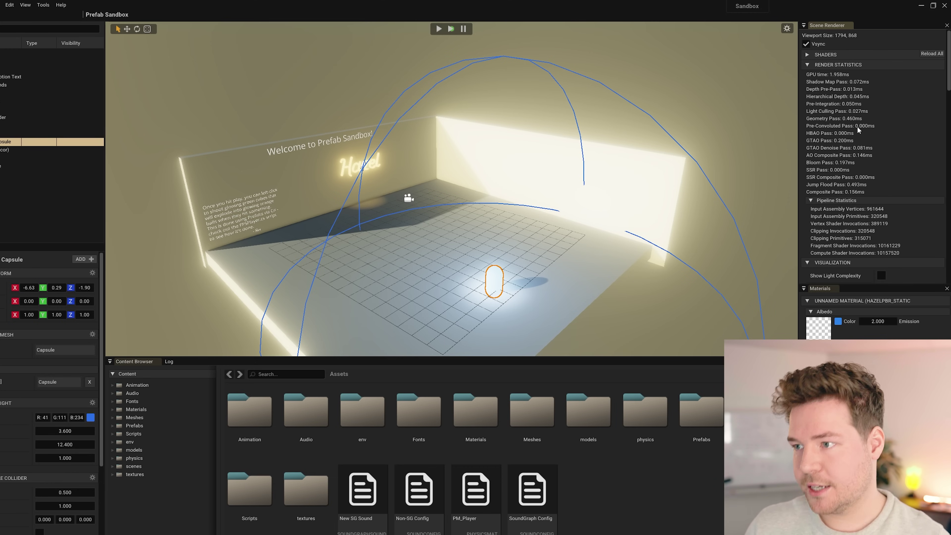
{"action": "left_click", "coordinate": [819, 56]}
{"action": "key", "text": "Escape"}
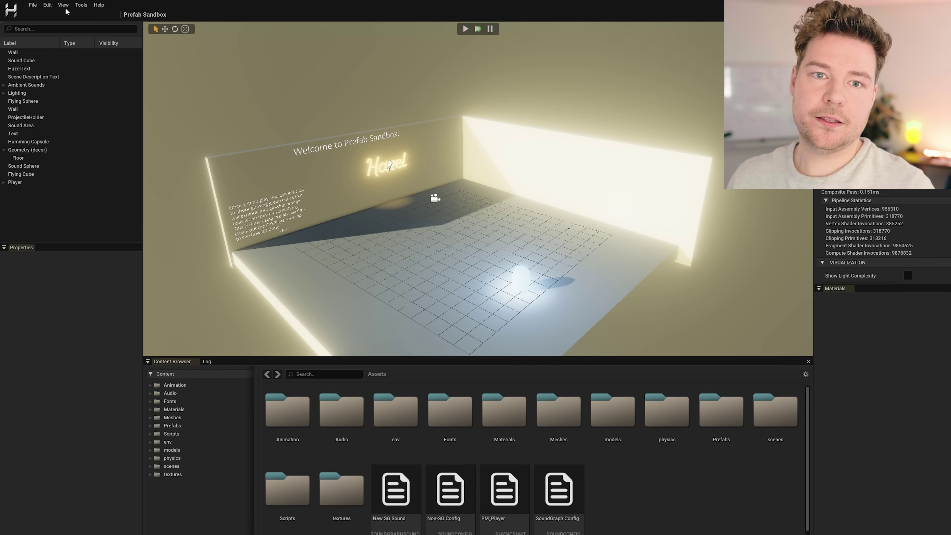
Open the Project Settings, review the Renderer and Log sections, and close them
{"action": "left_click", "coordinate": [28, 6]}
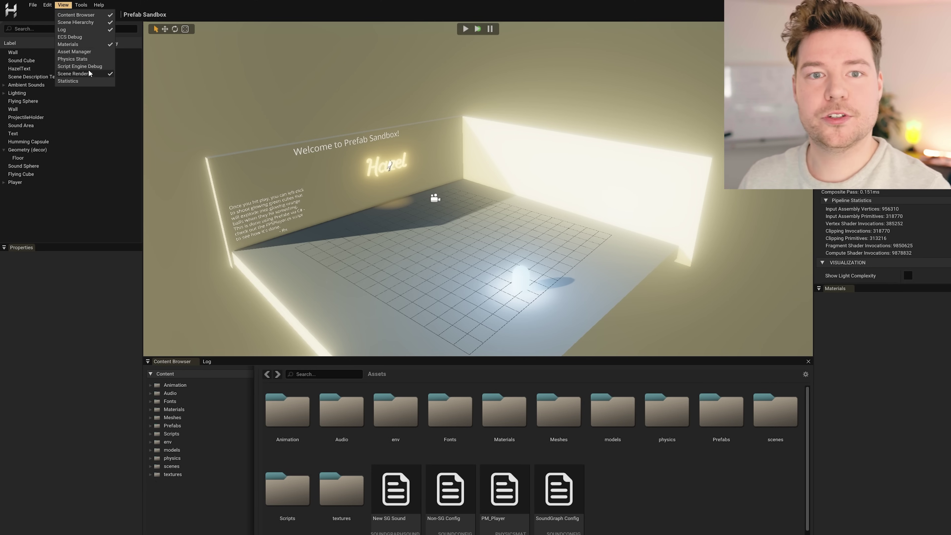
{"action": "left_click", "coordinate": [61, 16]}
{"action": "left_click_drag", "start_coordinate": [309, 78], "coordinate": [304, 62]}
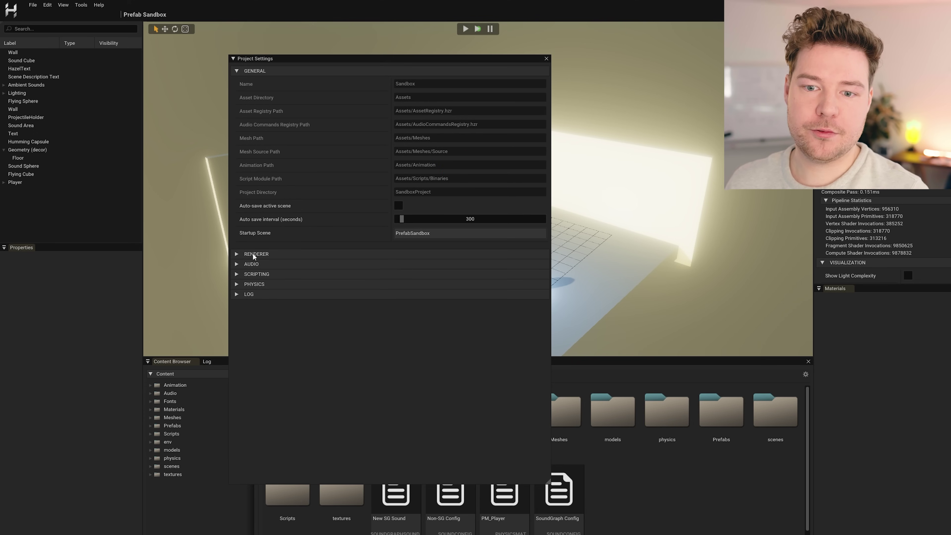
{"action": "left_click", "coordinate": [249, 344]}
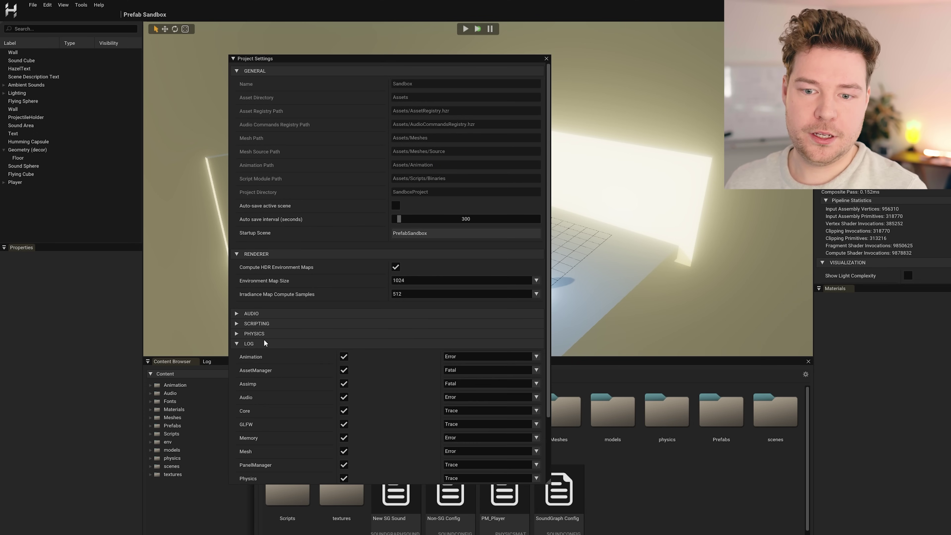
{"action": "scroll", "coordinate": [389, 366], "scroll_direction": "down", "scroll_amount": 3}
{"action": "left_click", "coordinate": [546, 58]}
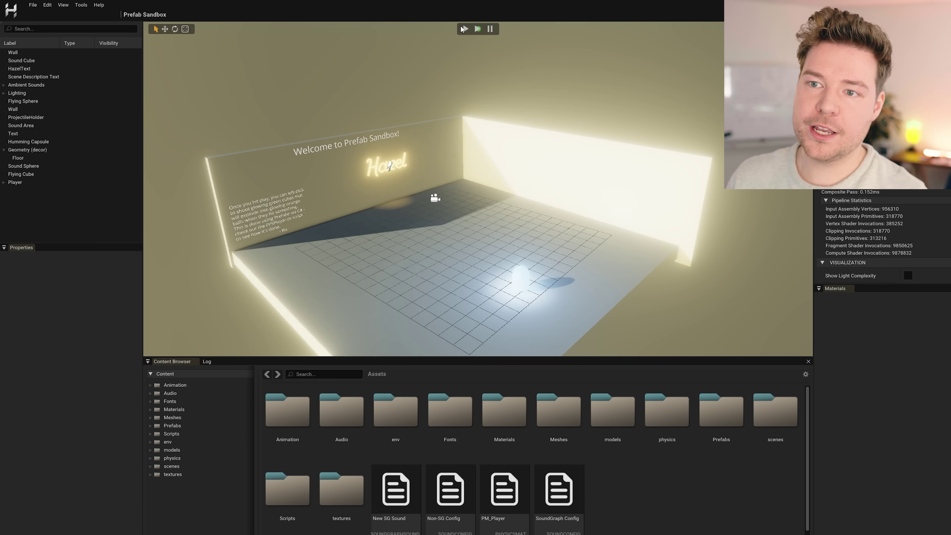
Play-test the Prefab Sandbox scene by repeatedly shooting exploding projectiles at the walls, and stop the run
{"action": "left_click", "coordinate": [465, 28]}
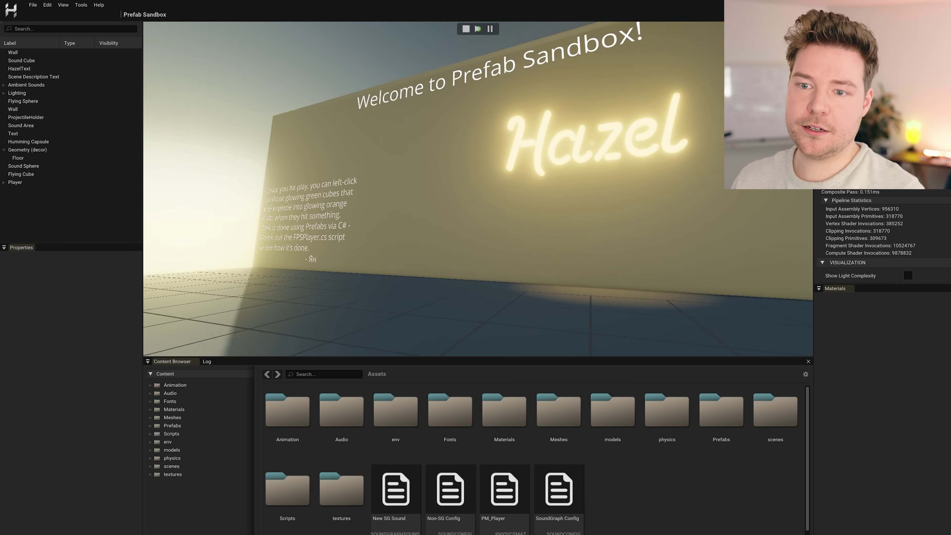
{"action": "left_click", "coordinate": [477, 189]}
{"action": "left_click", "coordinate": [477, 189]}
{"action": "left_click", "coordinate": [478, 188]}
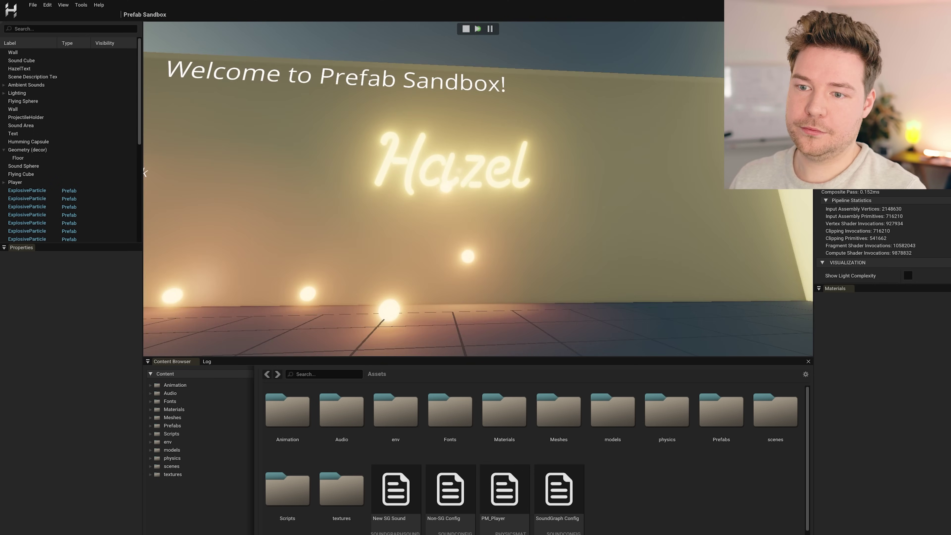
{"action": "left_click", "coordinate": [478, 189]}
{"action": "left_click", "coordinate": [477, 189]}
{"action": "left_click", "coordinate": [477, 189]}
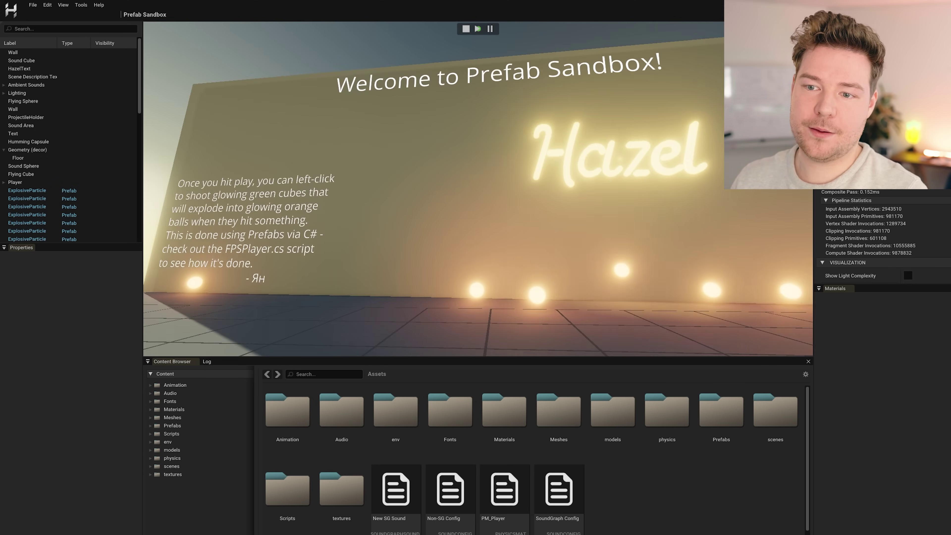
{"action": "left_click", "coordinate": [478, 189]}
{"action": "left_click", "coordinate": [478, 189]}
{"action": "left_click", "coordinate": [477, 189]}
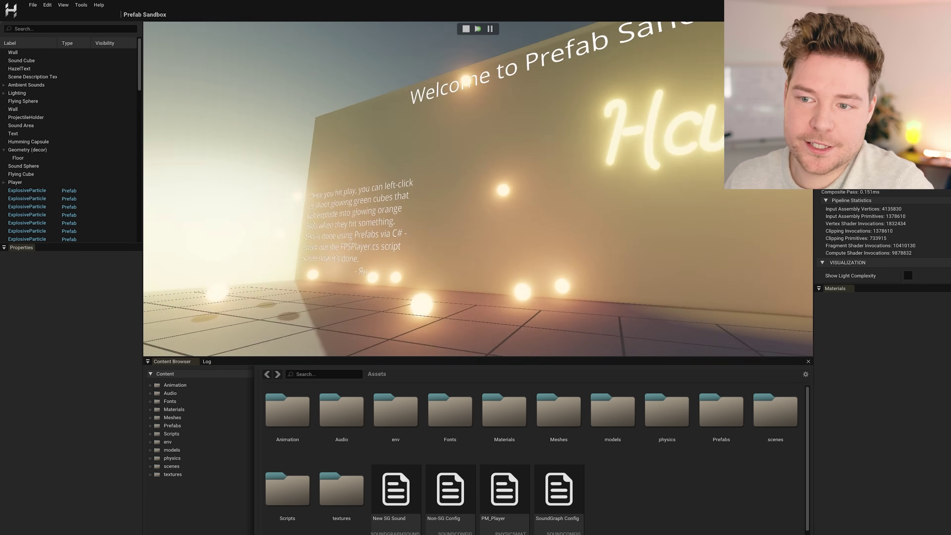
{"action": "left_click", "coordinate": [478, 188]}
{"action": "left_click", "coordinate": [477, 189]}
{"action": "key", "text": "Escape"}
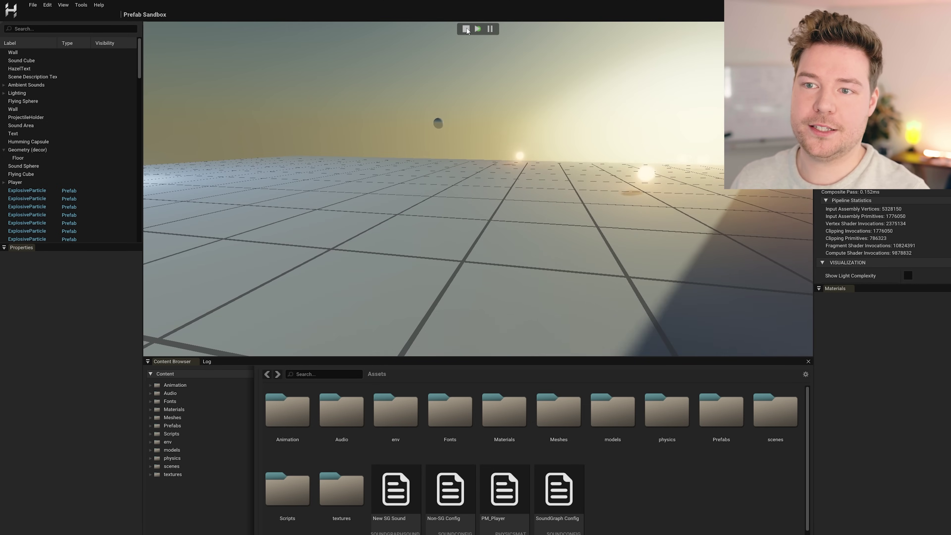
{"action": "left_click", "coordinate": [466, 29]}
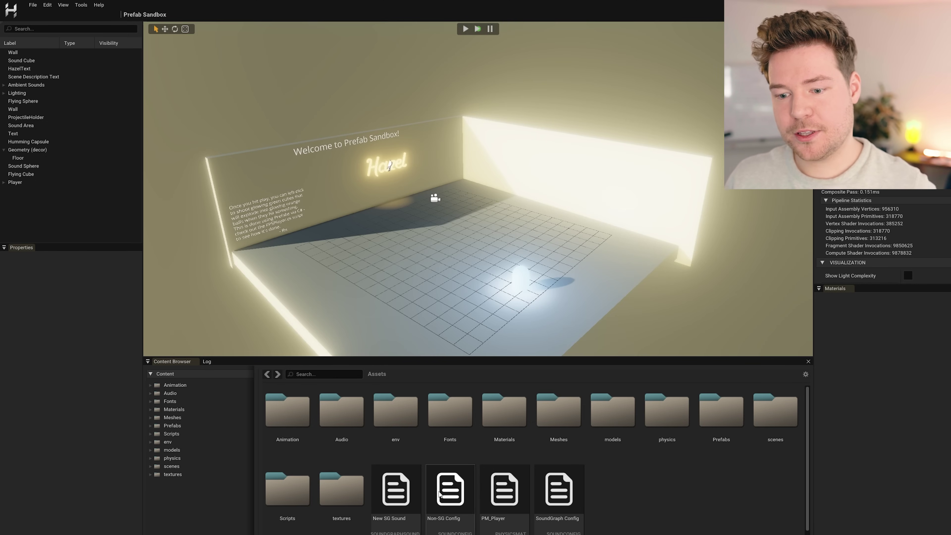
Open the New SG Sound asset, preview and examine its sound graph nodes, and close the graph editor
{"action": "scroll", "coordinate": [388, 491], "scroll_direction": "down", "scroll_amount": 1}
{"action": "double_click", "coordinate": [384, 499]}
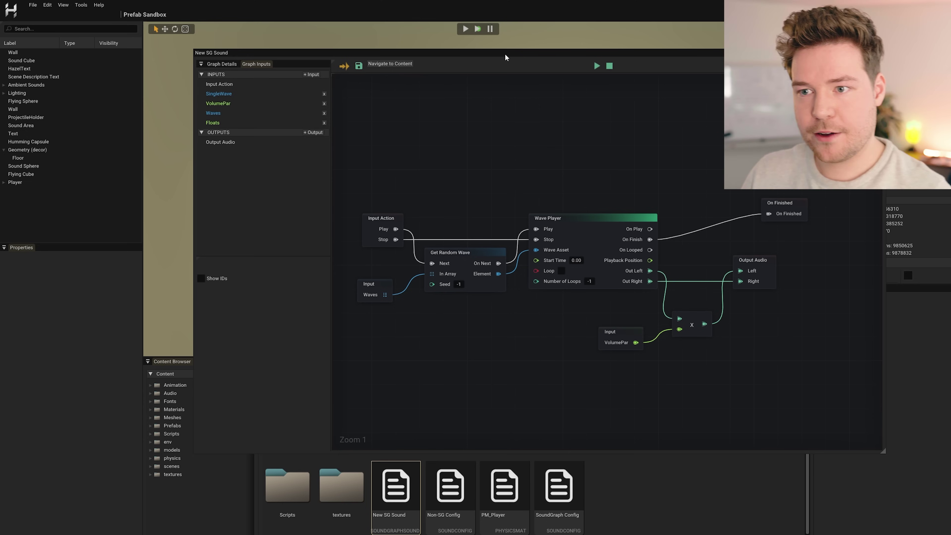
{"action": "left_click_drag", "start_coordinate": [505, 56], "coordinate": [378, 59]}
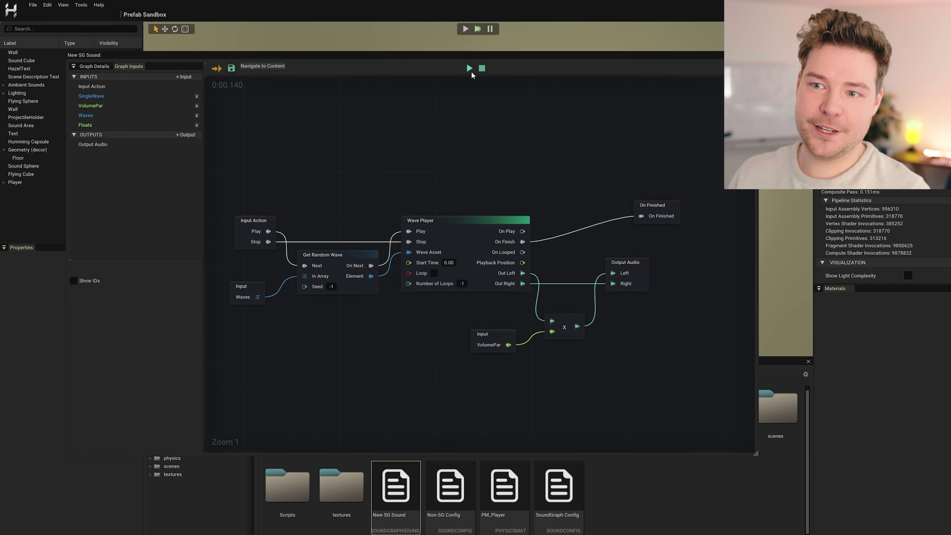
{"action": "scroll", "coordinate": [454, 225], "scroll_direction": "down", "scroll_amount": 5}
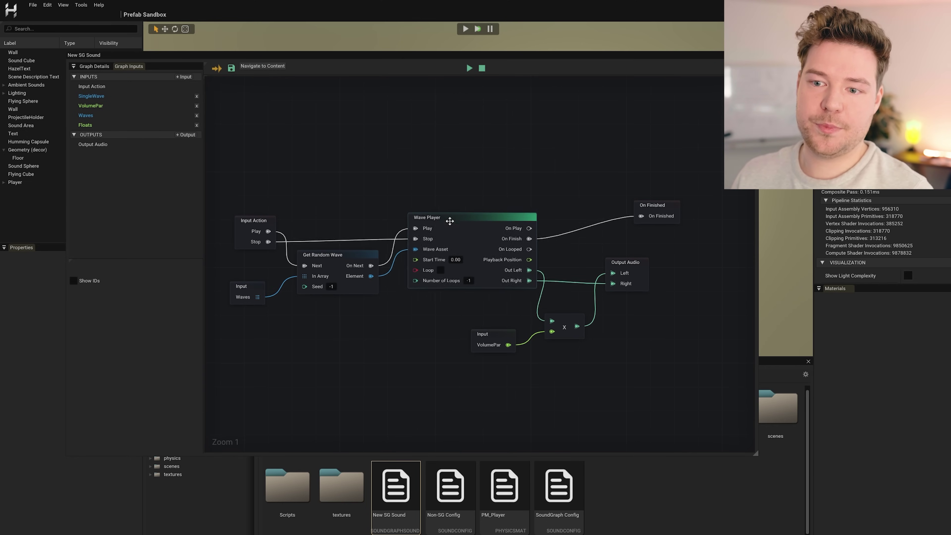
{"action": "scroll", "coordinate": [485, 261], "scroll_direction": "up", "scroll_amount": 6}
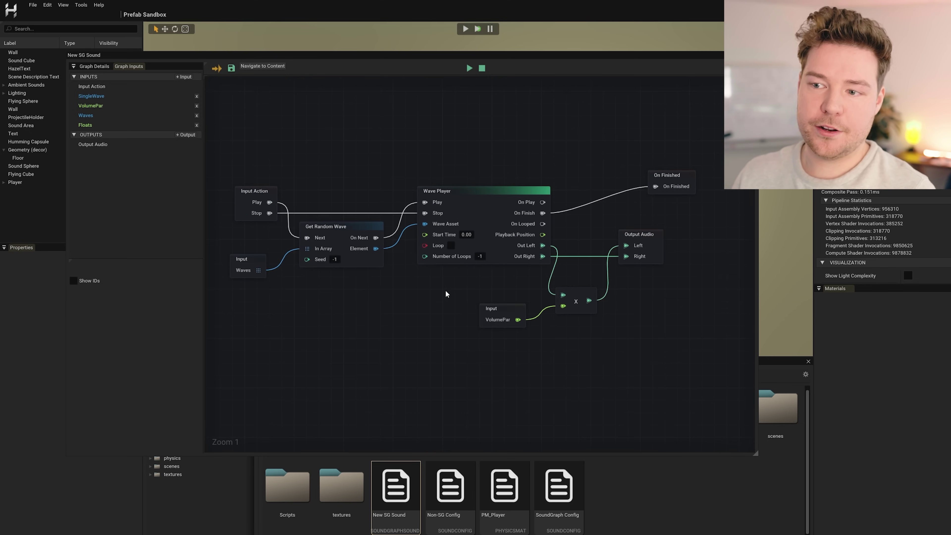
{"action": "right_click", "coordinate": [363, 297]}
{"action": "left_click", "coordinate": [340, 298]}
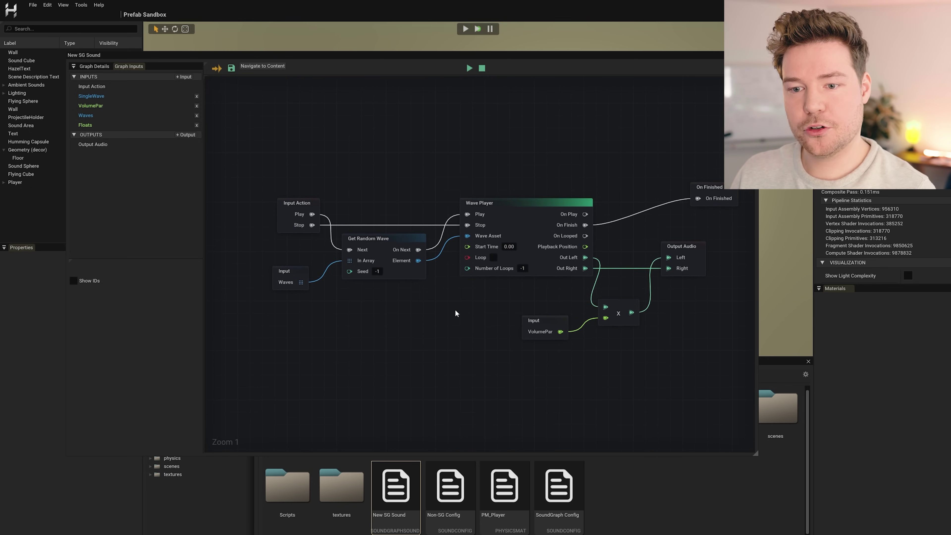
{"action": "key", "text": "f"}
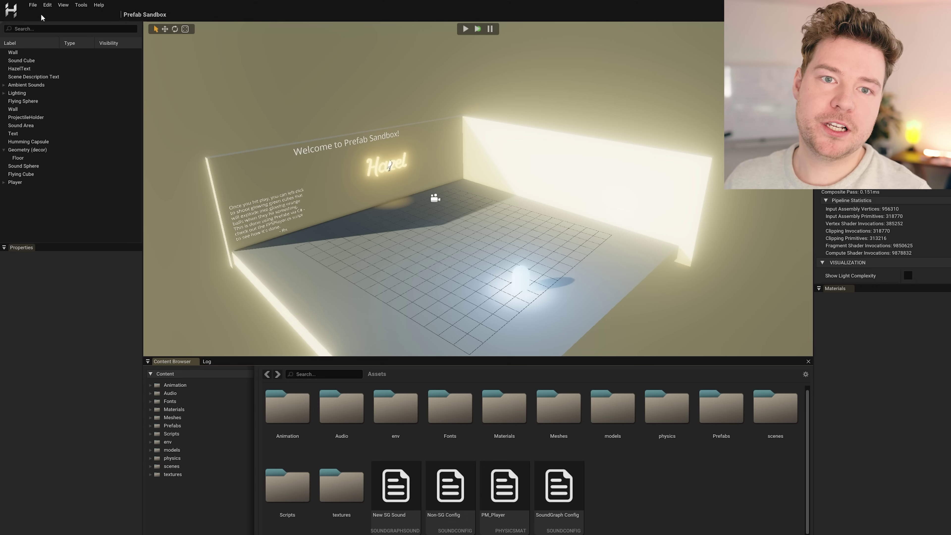
Open the recent project containing the Main scene, run it, and fly around and inside the green sphere of cubes
{"action": "left_click", "coordinate": [33, 6]}
{"action": "mouse_move", "coordinate": [43, 30]}
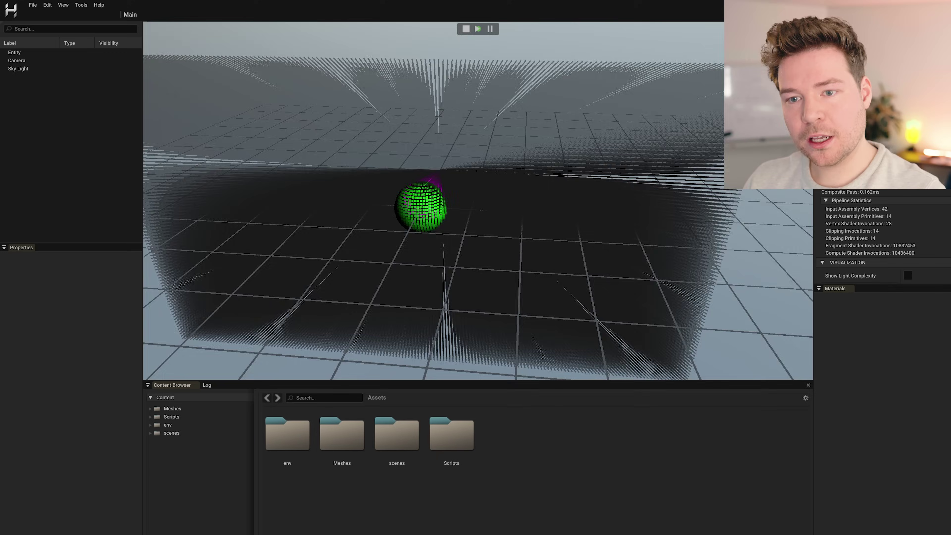
{"action": "left_click_drag", "start_coordinate": [415, 209], "coordinate": [521, 301]}
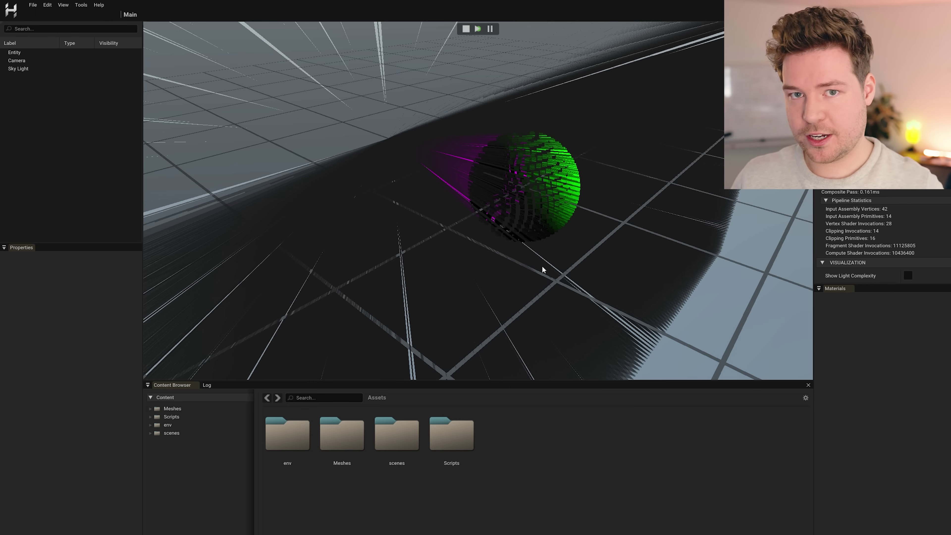
{"action": "left_click_drag", "start_coordinate": [377, 214], "coordinate": [452, 216]}
{"action": "key", "text": "w"}
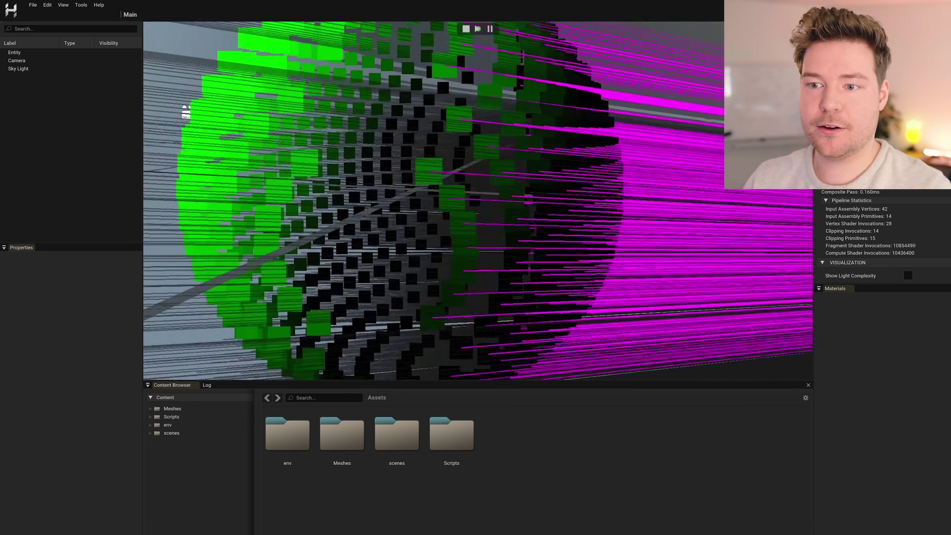
{"action": "key", "text": "s"}
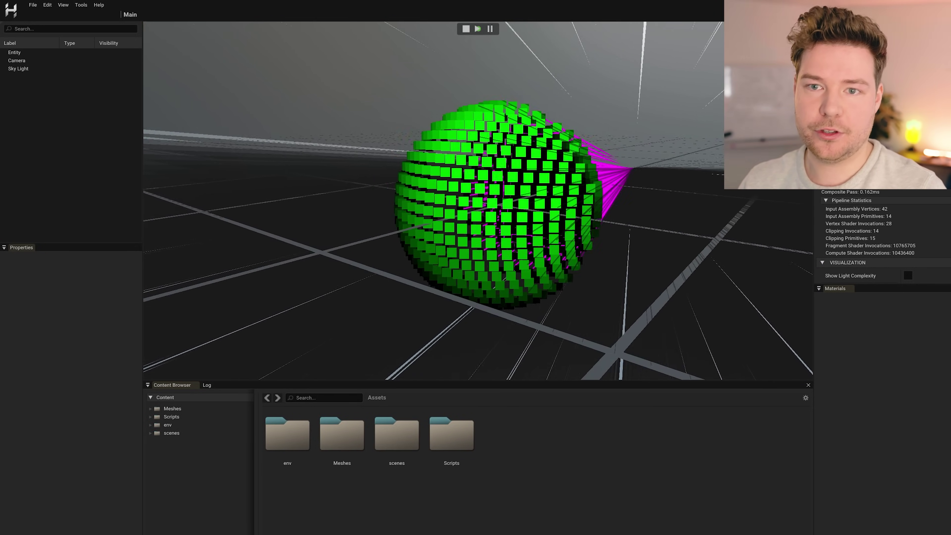
Stop the running Main scene and open another project from the recent projects
{"action": "left_click", "coordinate": [466, 28]}
{"action": "left_click", "coordinate": [33, 4]}
{"action": "mouse_move", "coordinate": [56, 30]}
{"action": "left_click", "coordinate": [130, 44]}
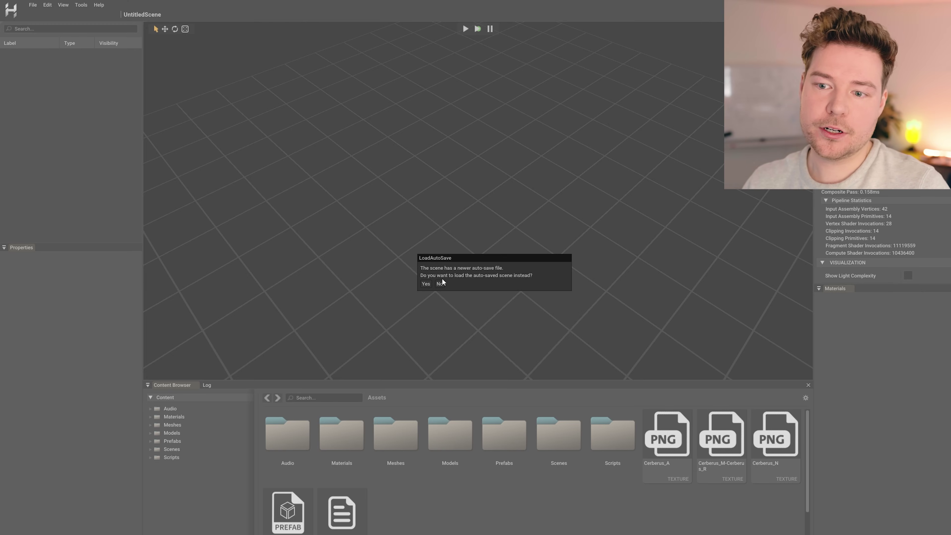